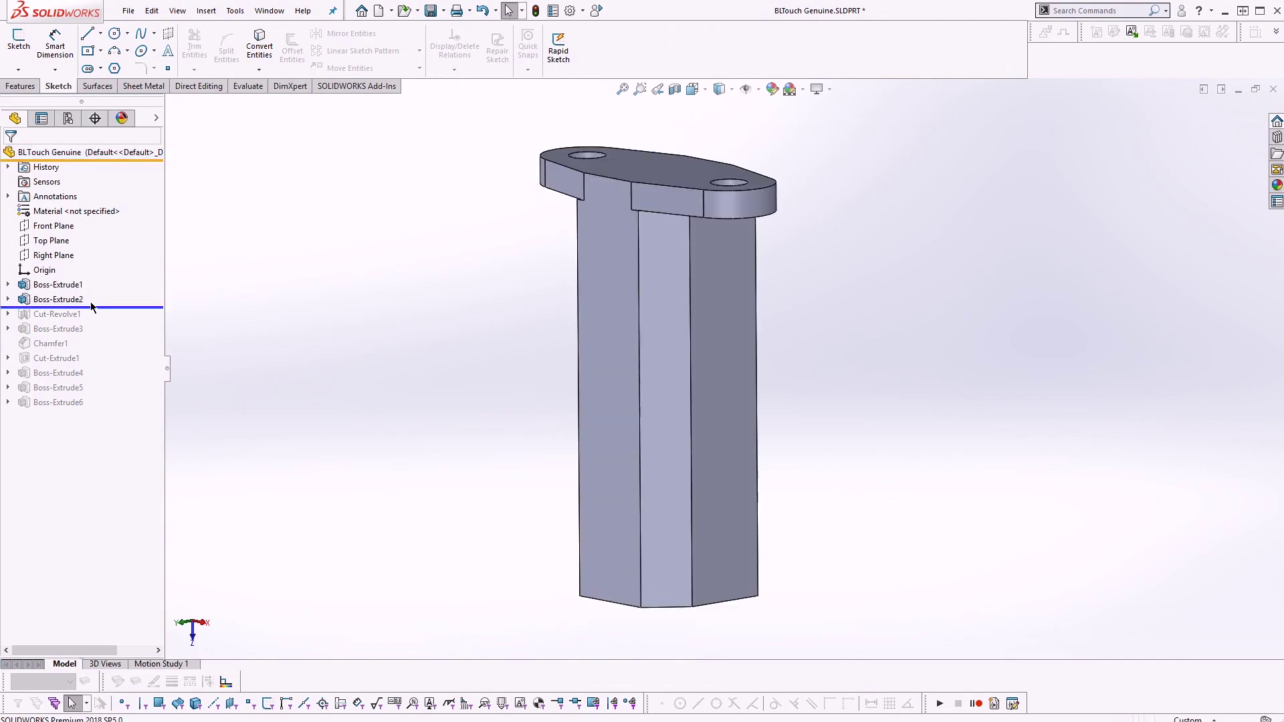
Step: Restore Cut-Revolve1 on the BLTouch Genuine probe and inspect it, then roll BL Touch Mount back to two extrusions
left_click_drag(90, 306, 108, 408)
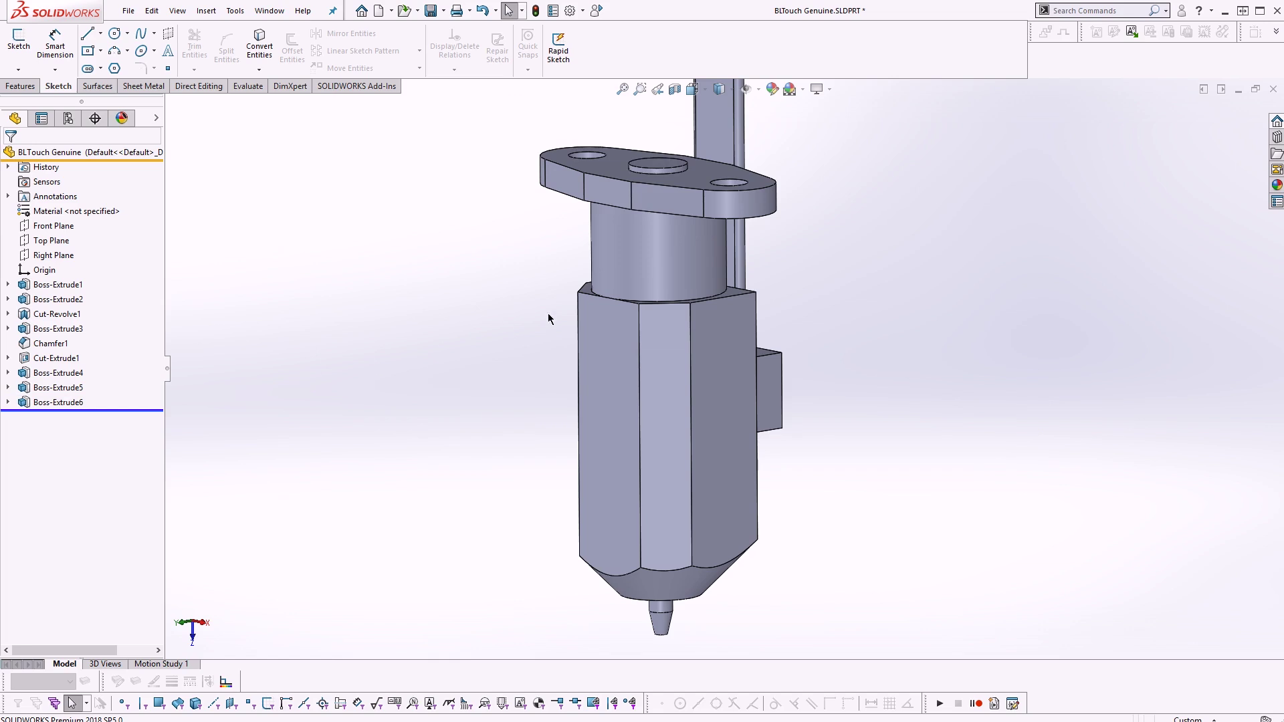
left_click(681, 281)
middle_click_drag(680, 281, 169, 339)
key("Escape")
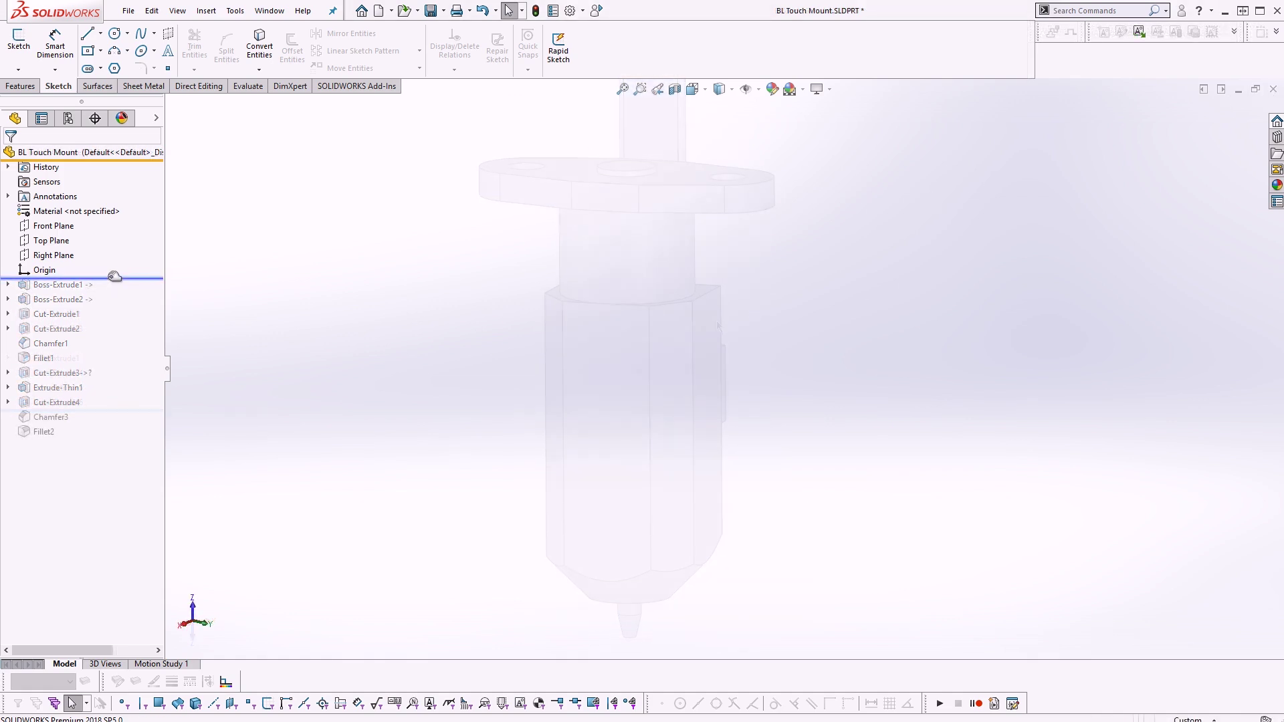
left_click_drag(114, 277, 108, 305)
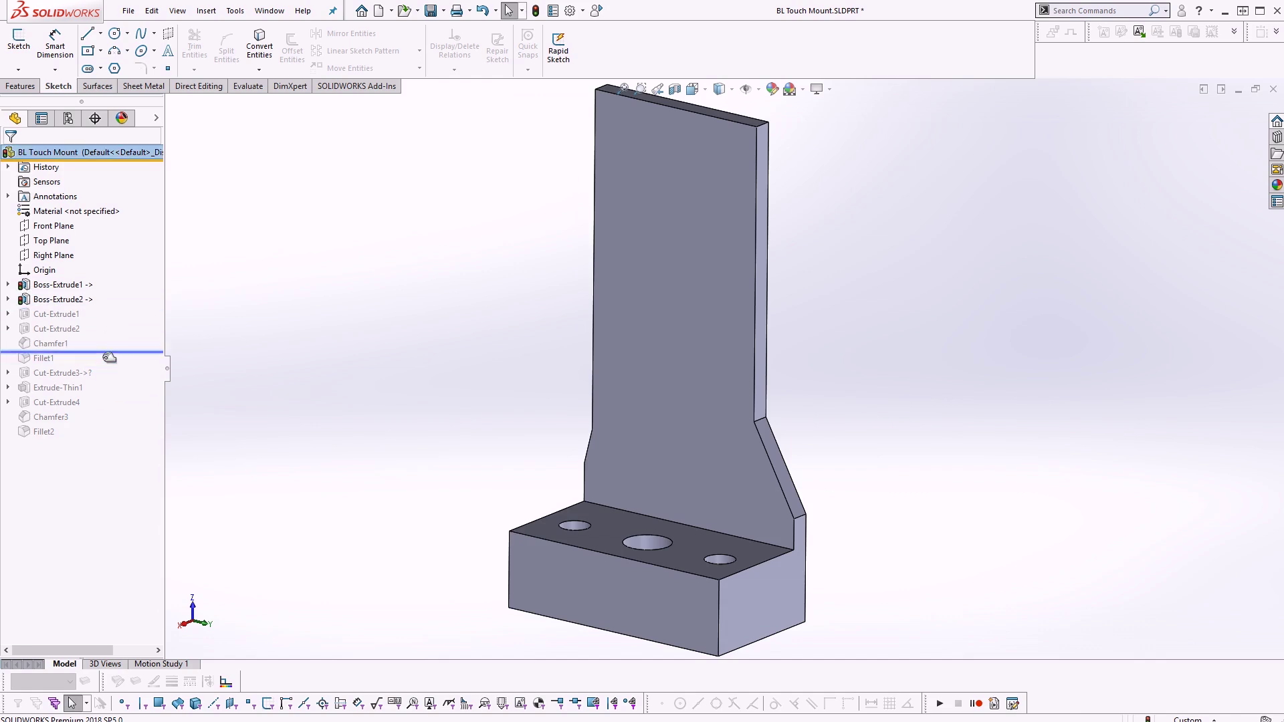
Step: Restore BL Touch Mount through Fillet1, then view the probe fitted in the Dyze Extruder assembly from near-front
left_click_drag(103, 361, 98, 435)
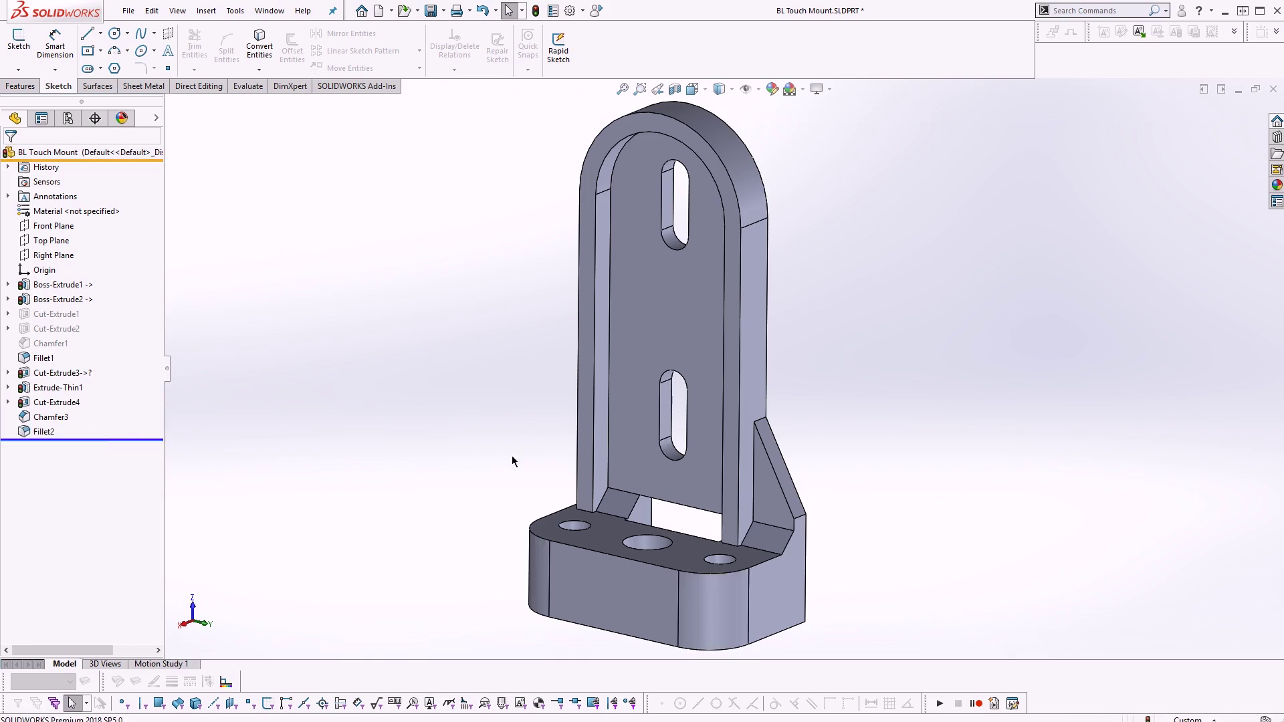
middle_click_drag(739, 362, 1283, 367)
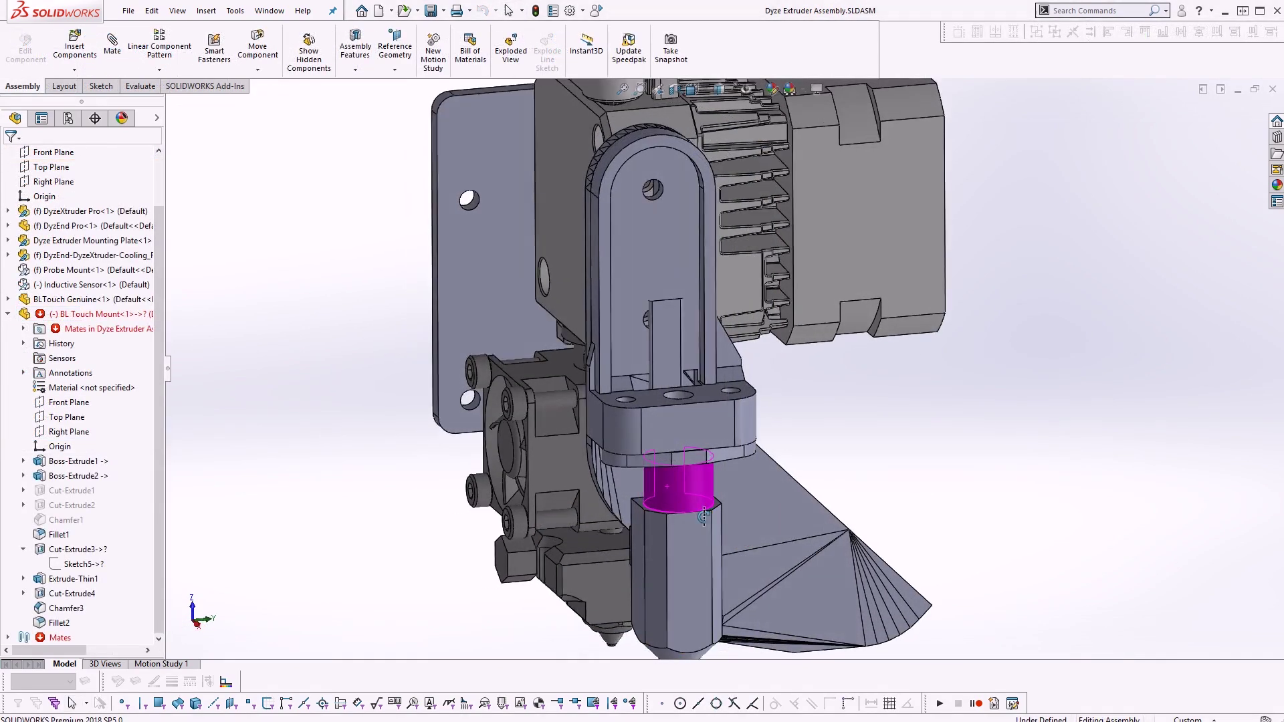
scroll(680, 524, "down", 3)
middle_click_drag(680, 524, 590, 543)
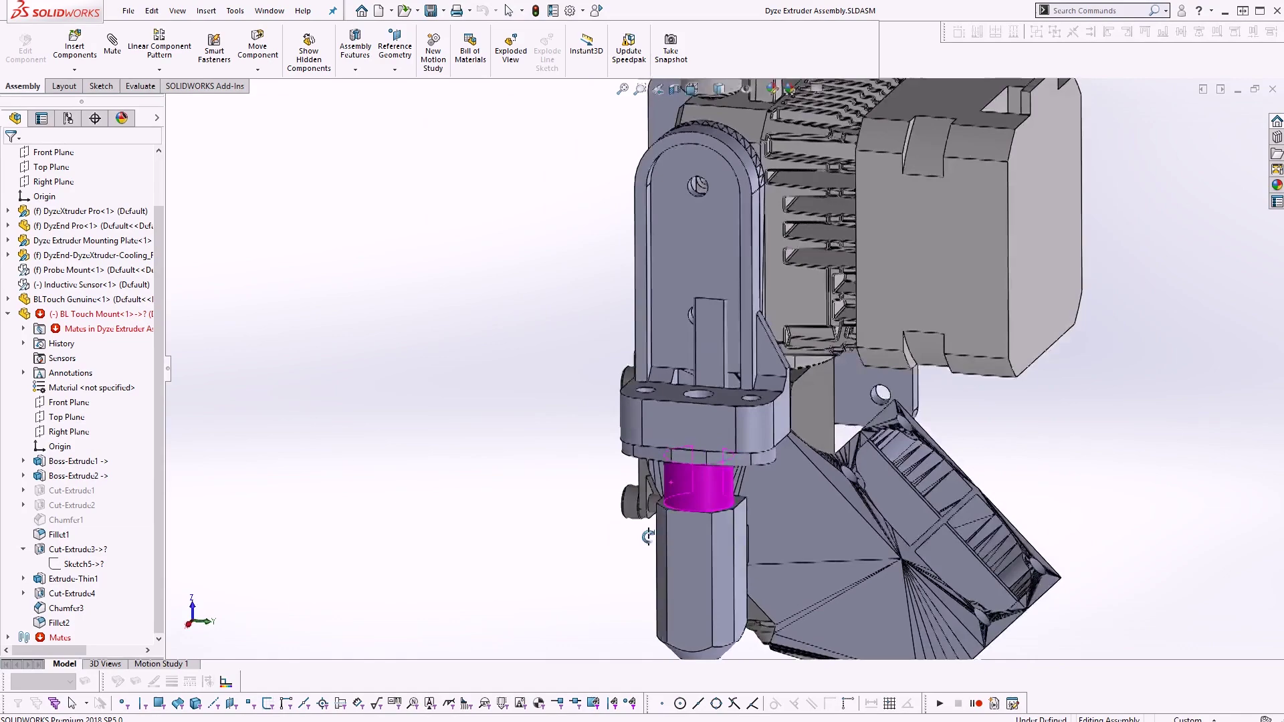
middle_click_drag(648, 535, 814, 528)
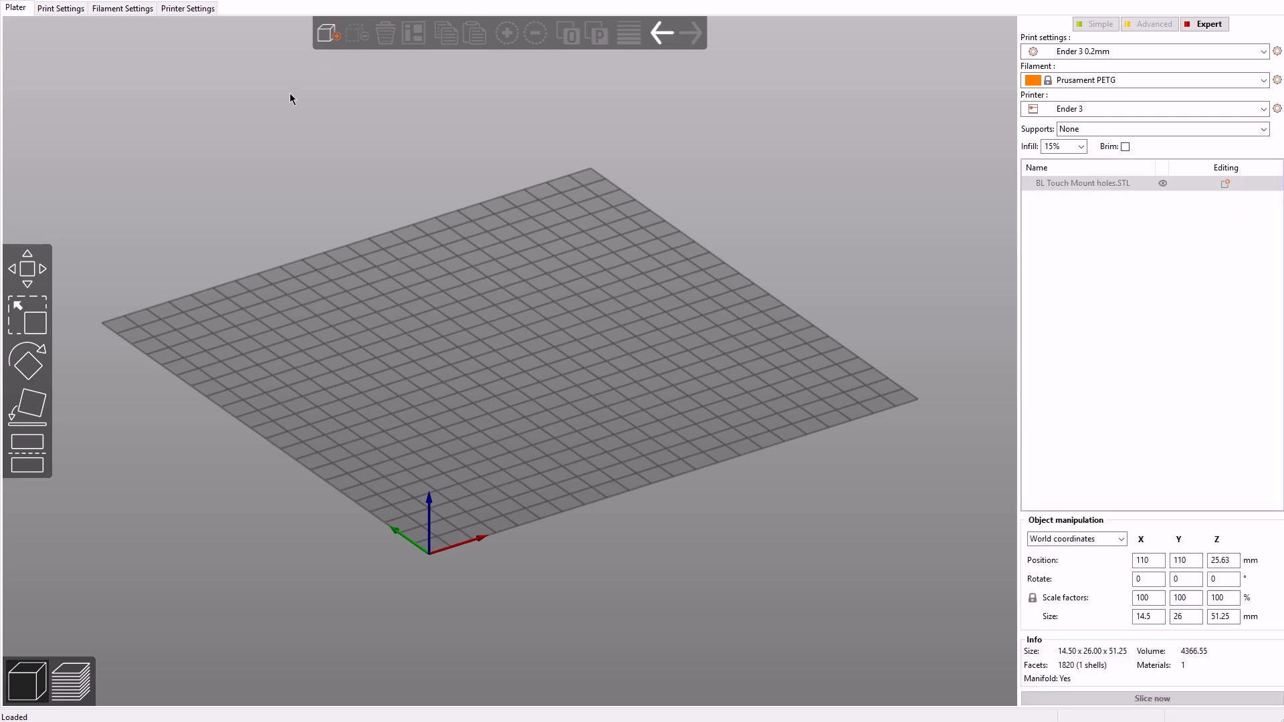
Step: Lay the BL Touch Mount holes model flat on its large face and slice it (36m 36s)
left_click(307, 319)
left_click(498, 313)
left_click(497, 313)
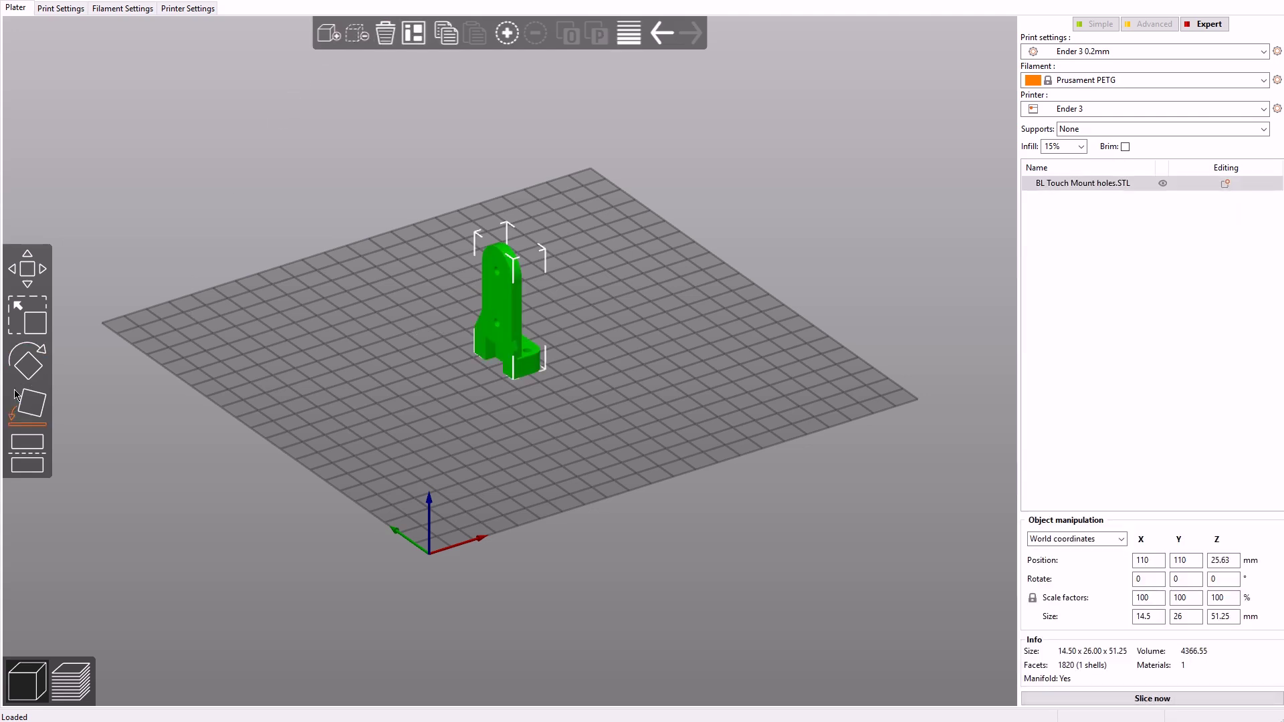
left_click(27, 405)
left_click(487, 312)
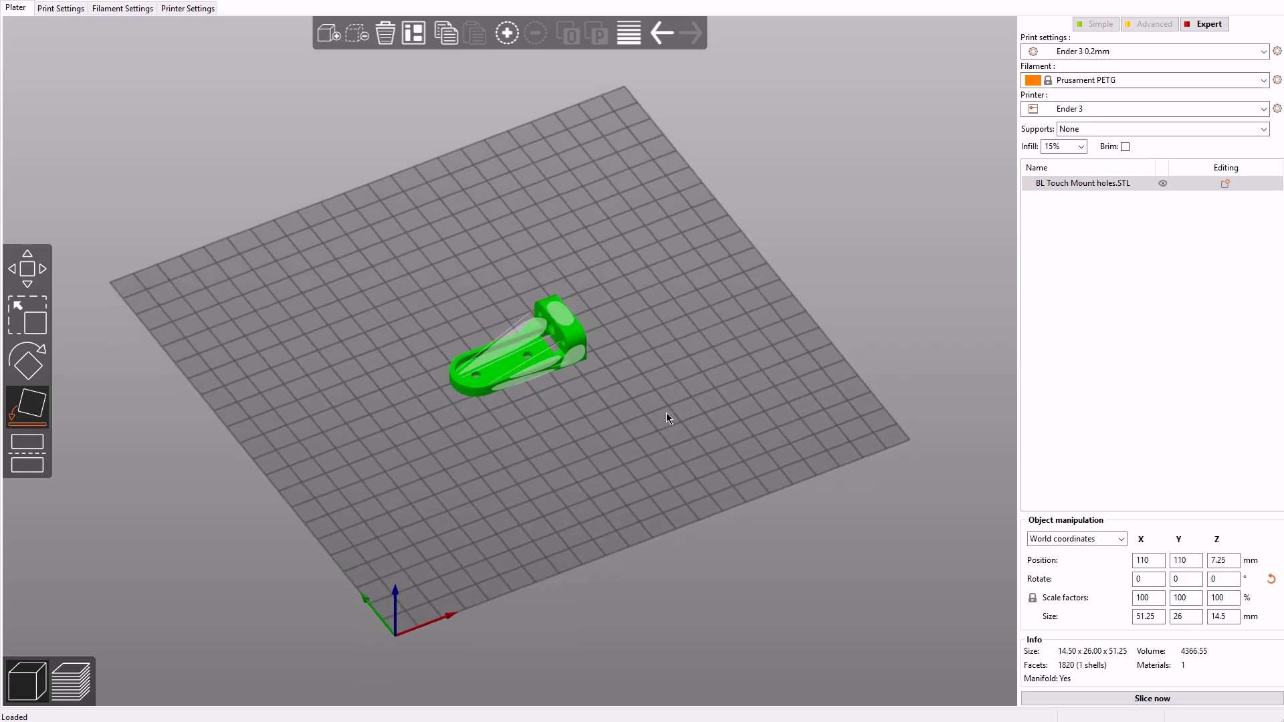
left_click(853, 301)
scroll(692, 441, "up", 5)
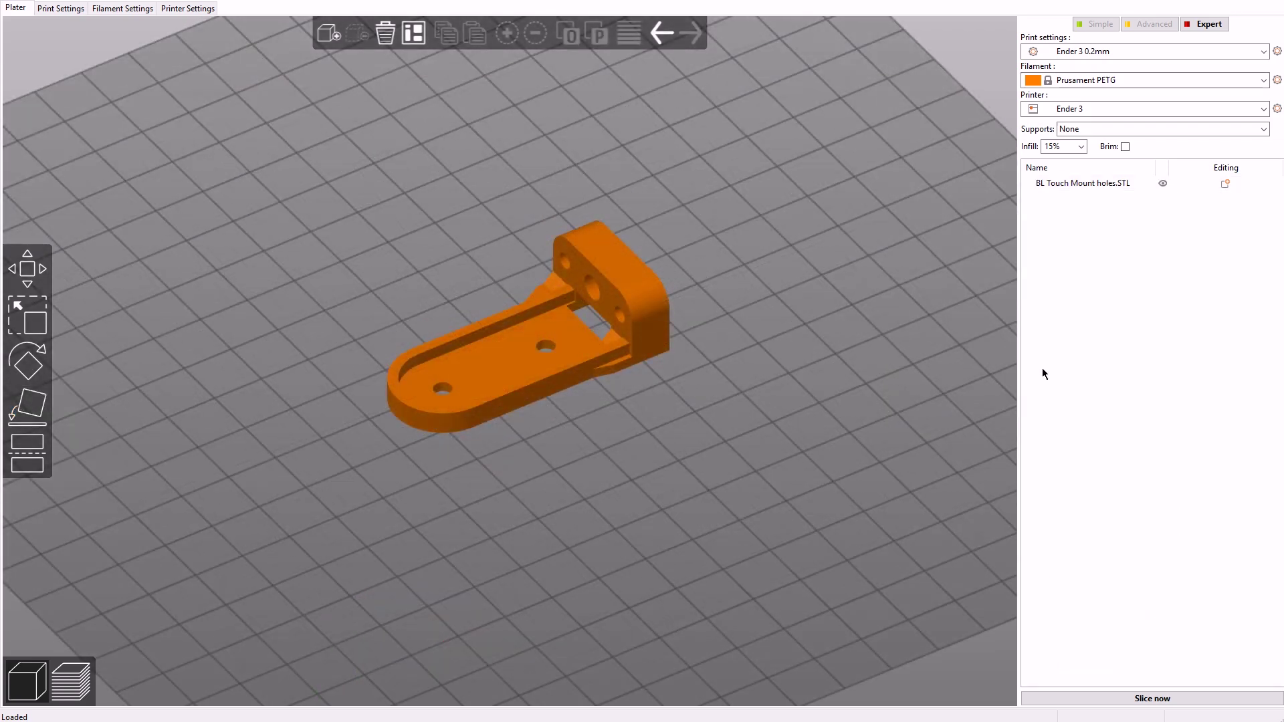
left_click(1218, 702)
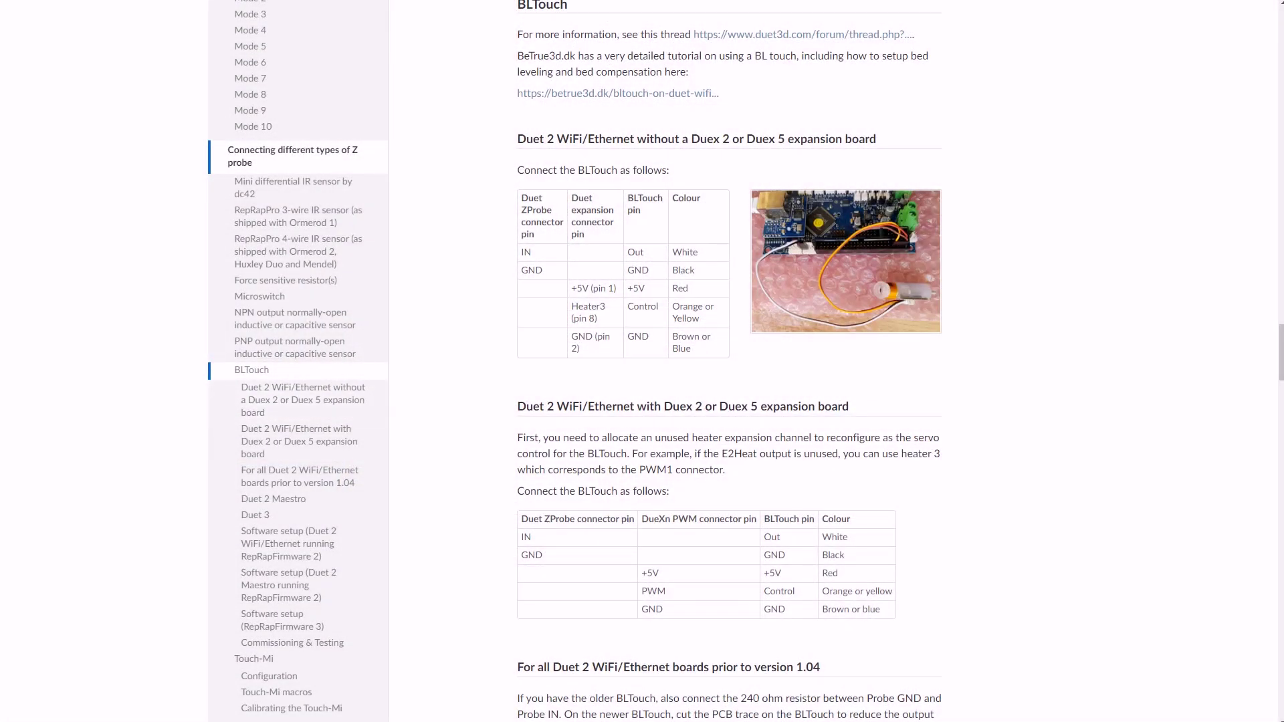
Step: Autoscroll down to the Duet 2 with Duex 2 or Duex 5 BLTouch wiring table
middle_click(432, 249)
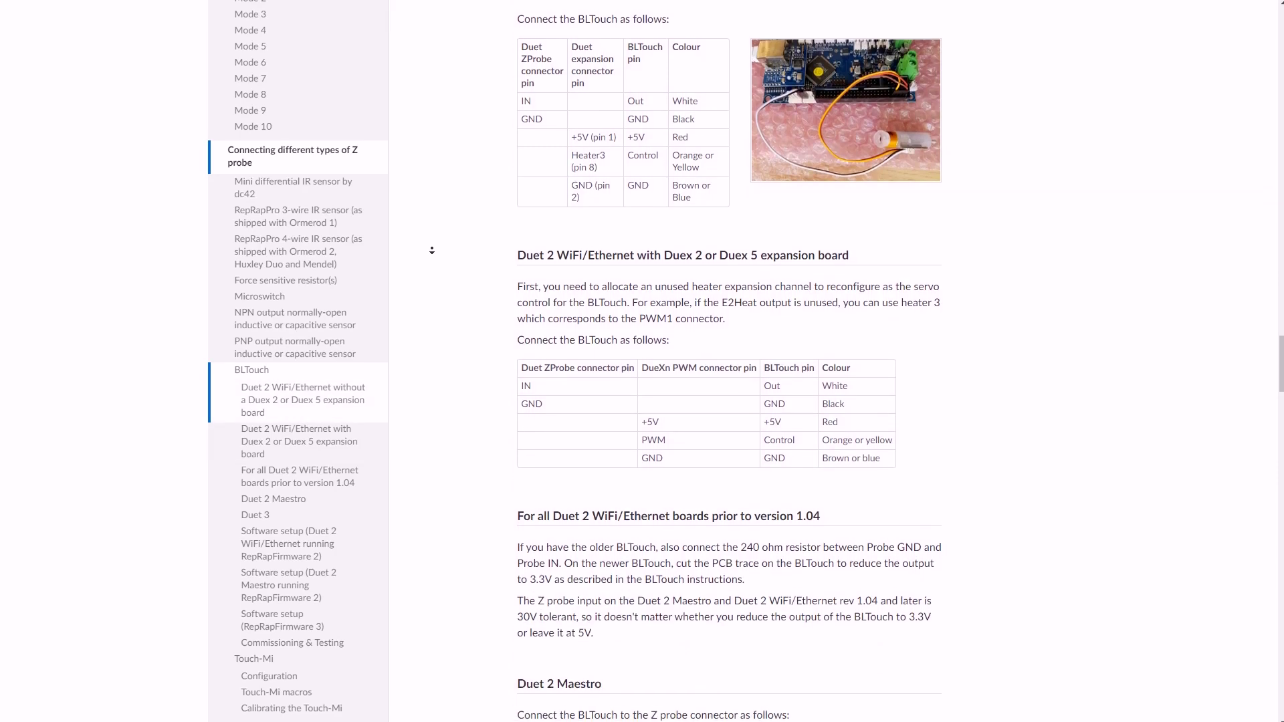
middle_click(484, 251)
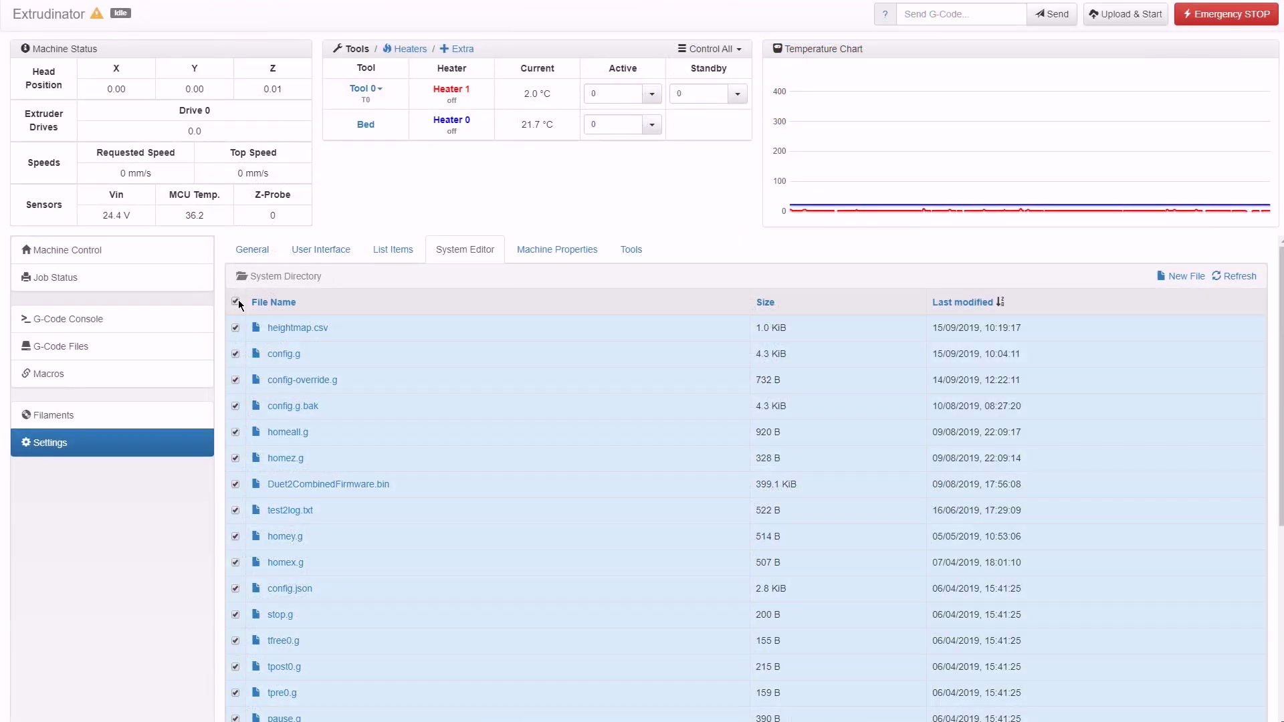
Step: Download the system files as a ZIP backup and open config.g for editing
right_click(281, 333)
left_click(319, 341)
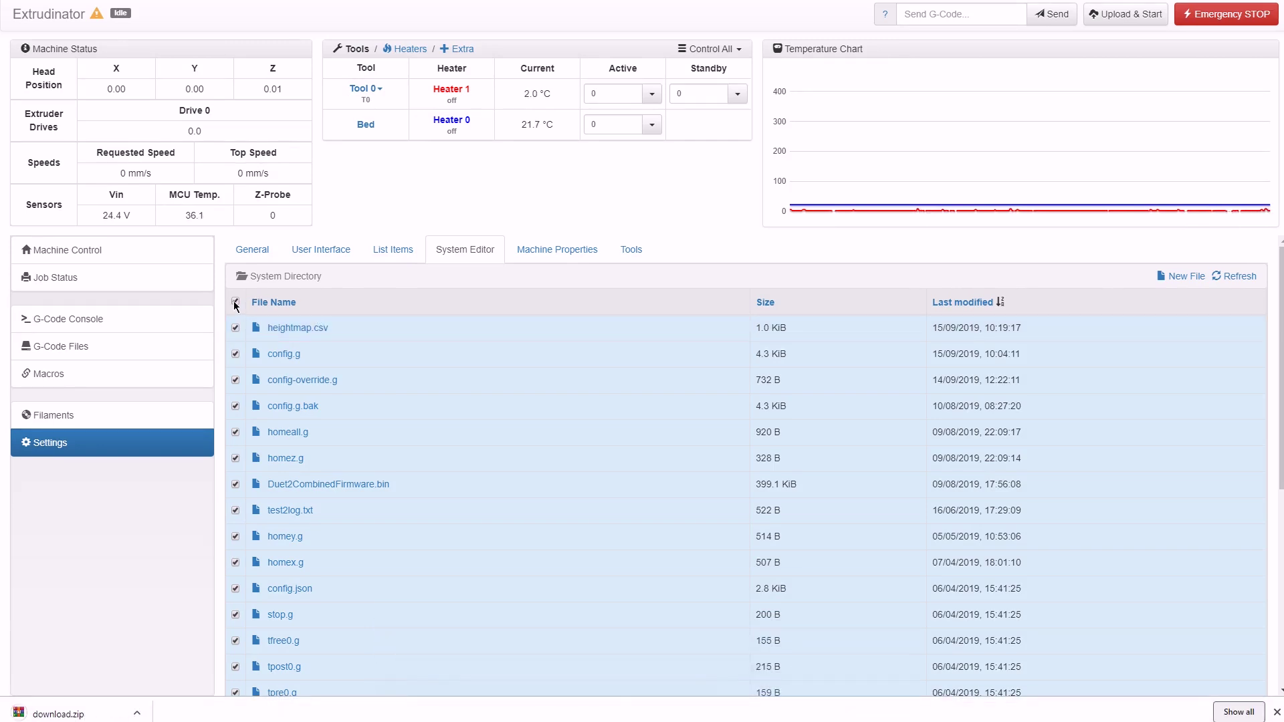
left_click(284, 354)
scroll(186, 321, "down", 5)
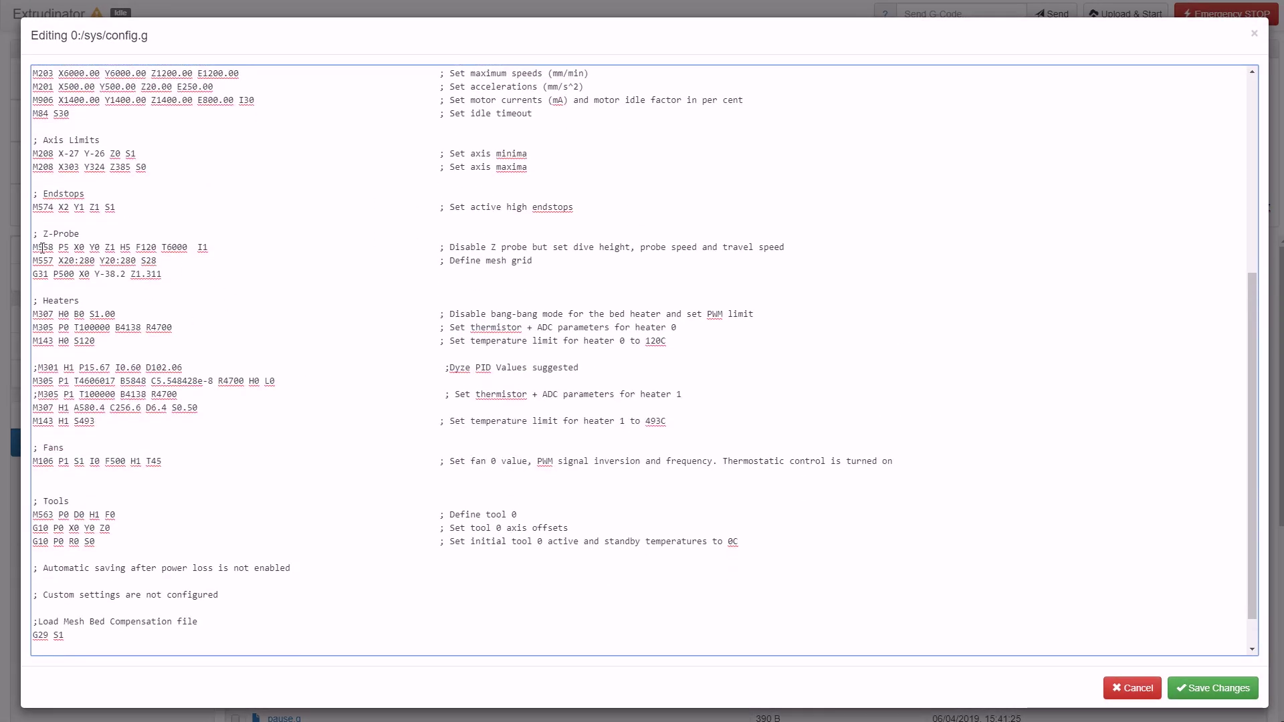
Step: Add an 'INDUCTIVE PROBE SETTINGS' heading above the probe lines and comment out the mesh grid line
left_click_drag(33, 248, 561, 254)
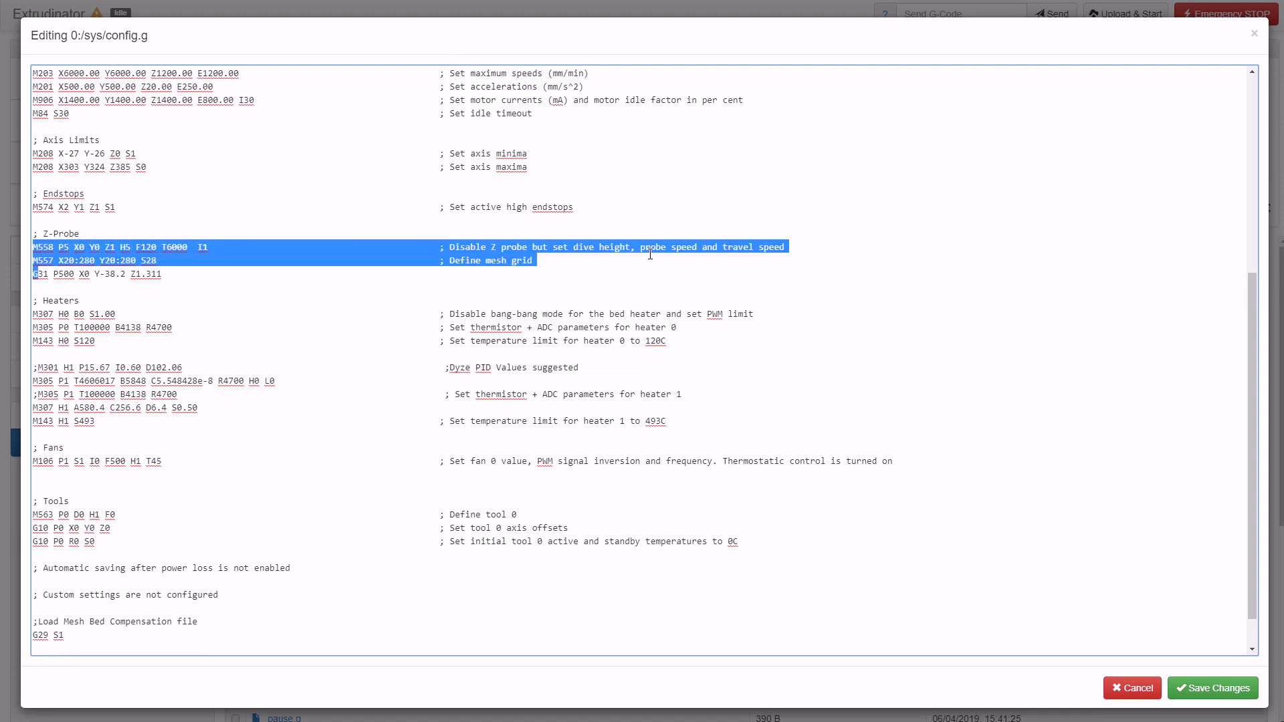
left_click_drag(650, 254, 572, 248)
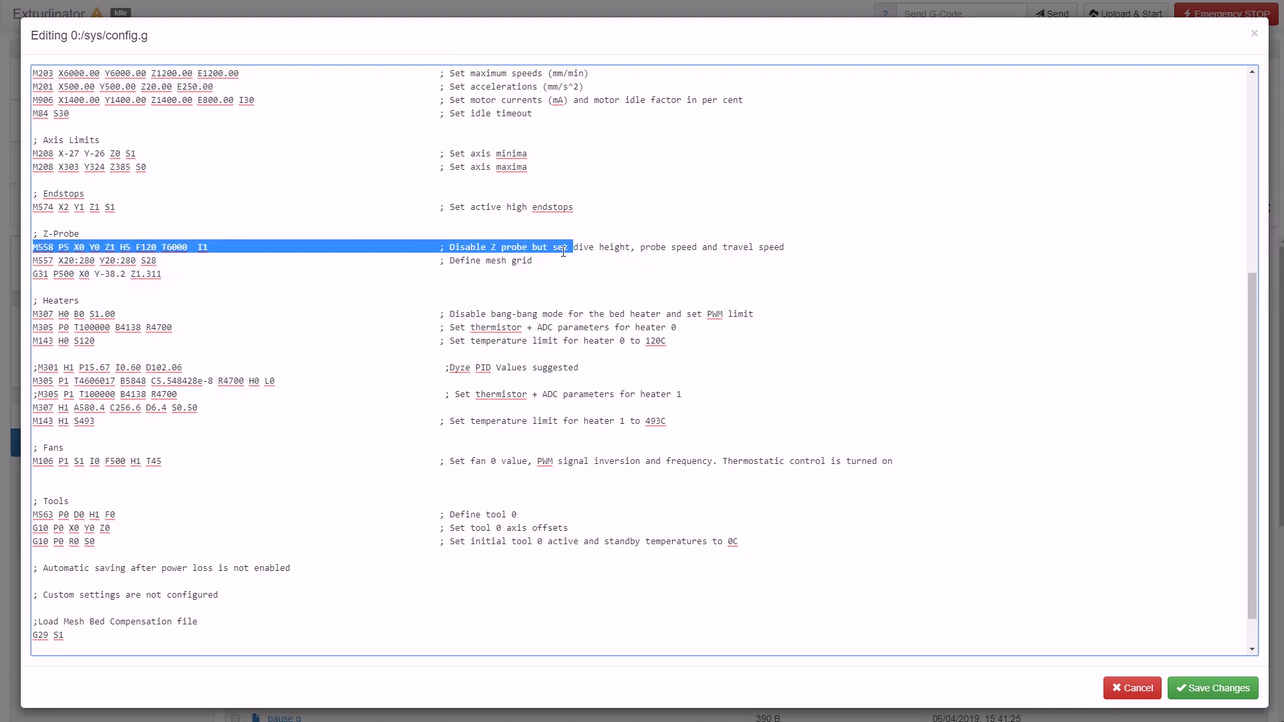
left_click(145, 256)
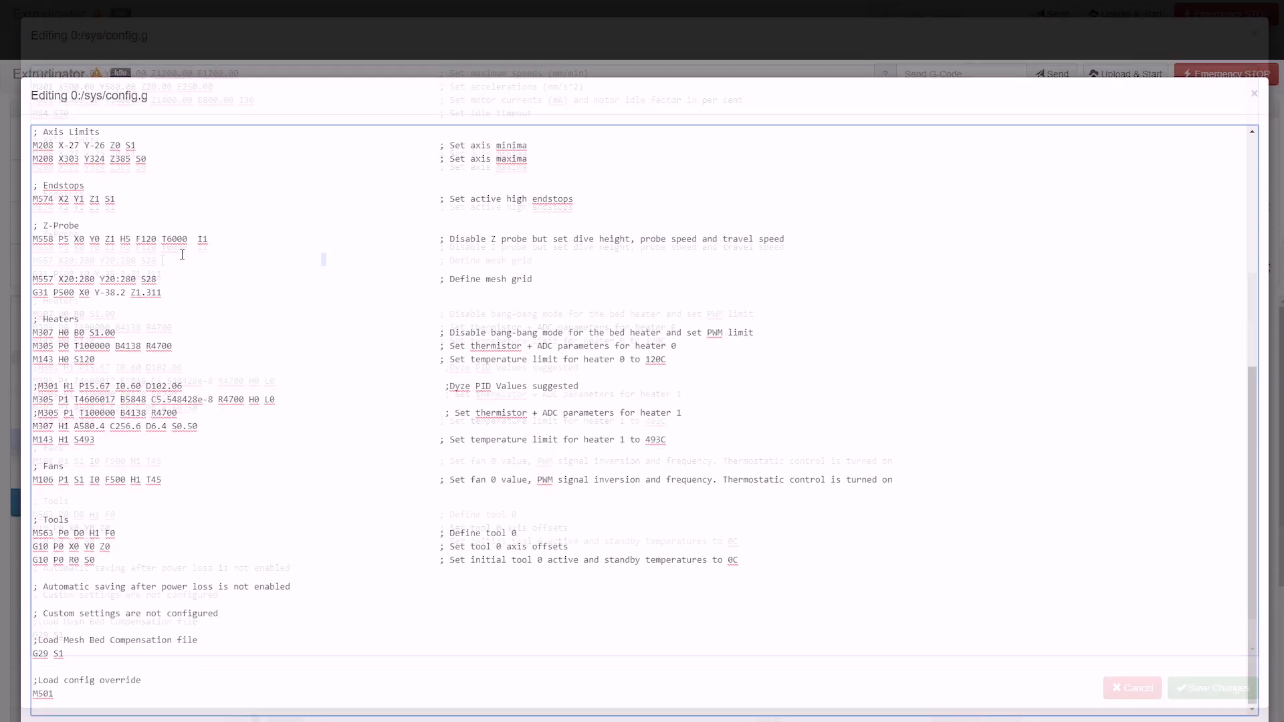
type("INDUCTIVE PROBE")
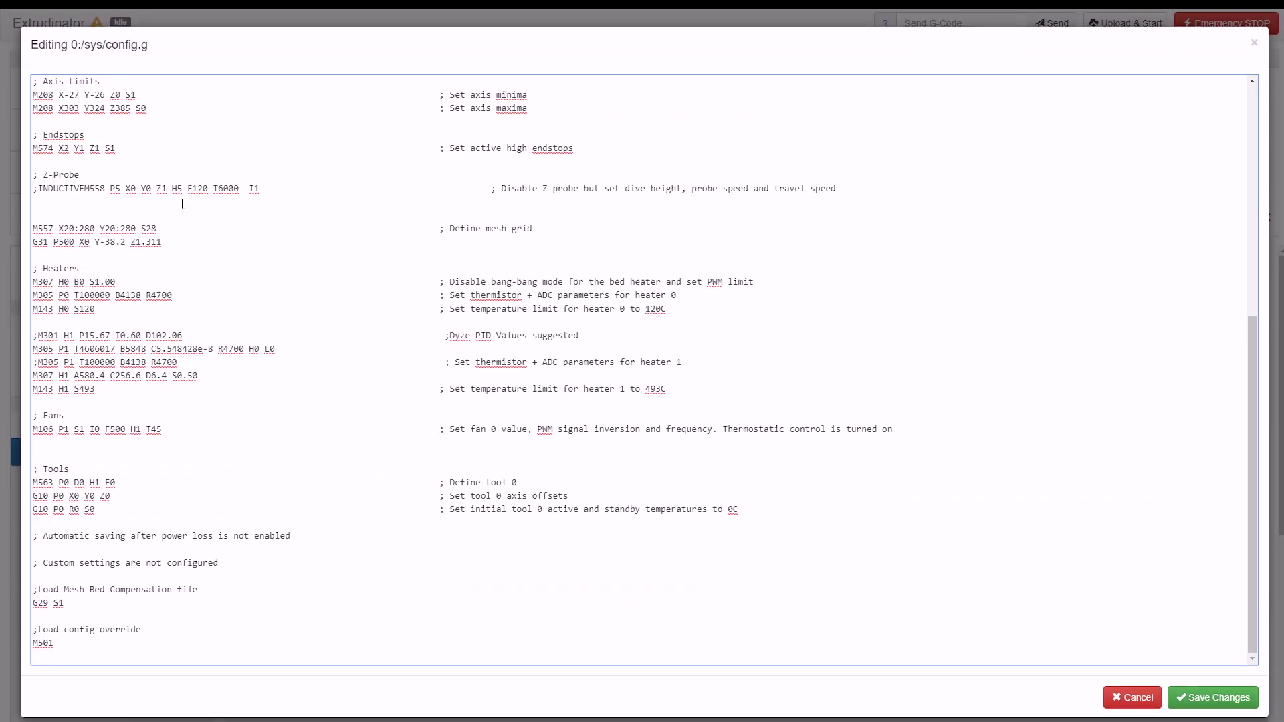
type(" SETTINGS-------")
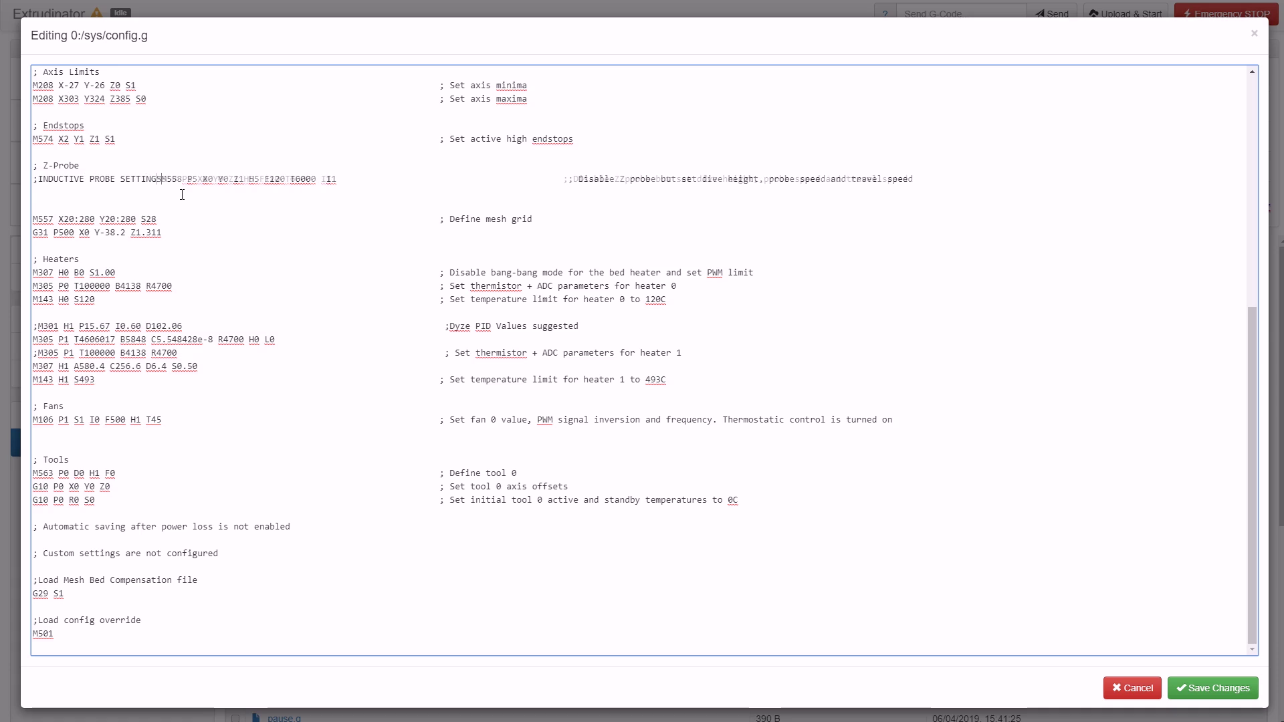
left_click(402, 179)
key("Delete")
key("Delete")
key("Delete")
key("Delete")
key("Delete")
key("Delete")
key("Delete")
key("Delete")
key("Delete")
key("Delete")
key("Delete")
key("Delete")
key("Delete")
key("Delete")
key("Delete")
key("Delete")
key("Delete")
key("Delete")
key("Delete")
key("Delete")
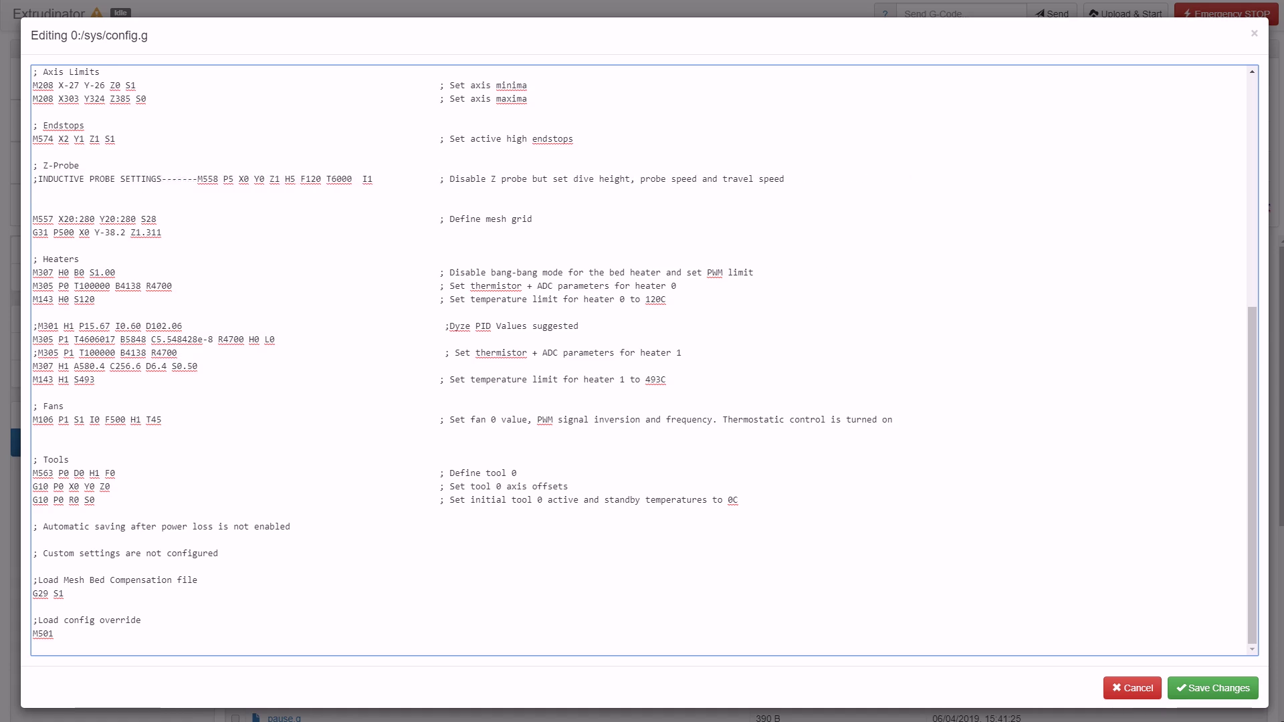
left_click(32, 220)
type(";")
left_click(63, 194)
key("Delete")
key("Delete")
key("End")
key("Return")
key("Return")
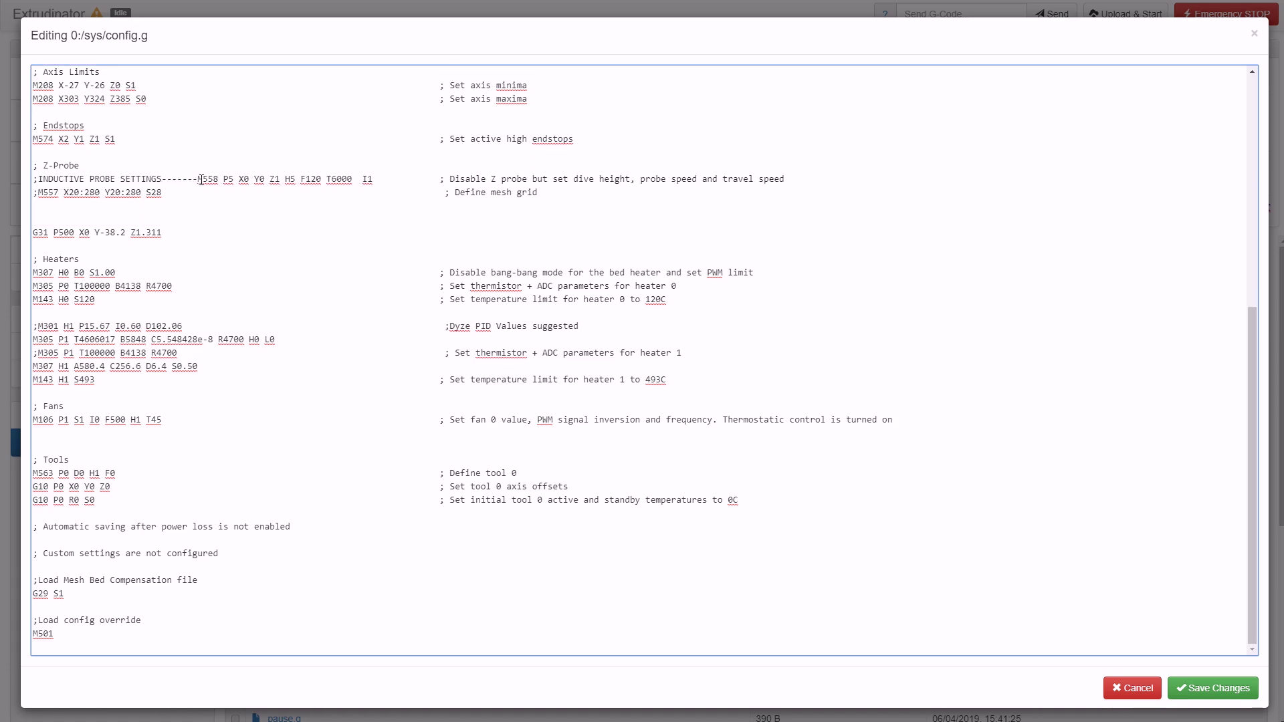
Step: Comment out the inductive M558 and G31 lines and tidy the blank lines between them
left_click(198, 179)
key("Return")
type(";")
key("Up")
type("----------")
key("Down")
key("Down")
key("Down")
key("Down")
key("Down")
key("Home")
type(";")
key("Home")
key("BackSpace")
key("BackSpace")
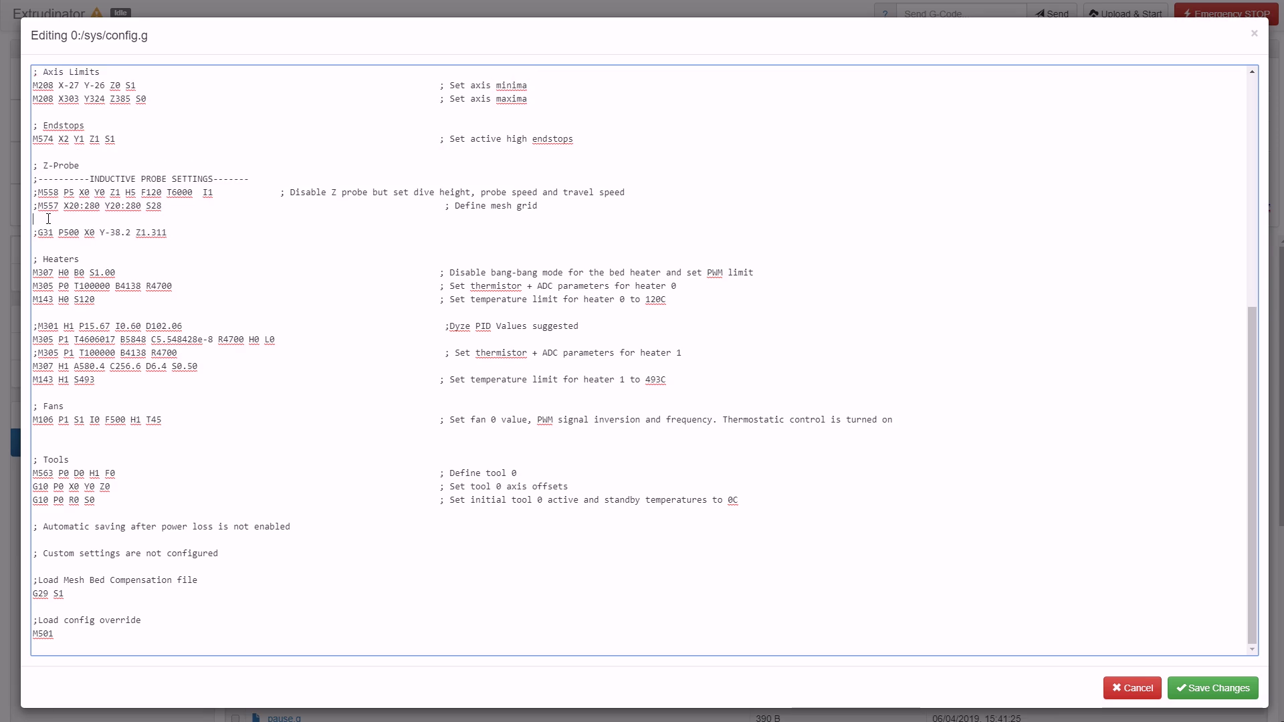
Step: Add a BL TOUCH heading with the pasted M307 H3, M558 P9 and G31 lines, then save config.g
key("End")
key("Return")
key("Return")
type(";")
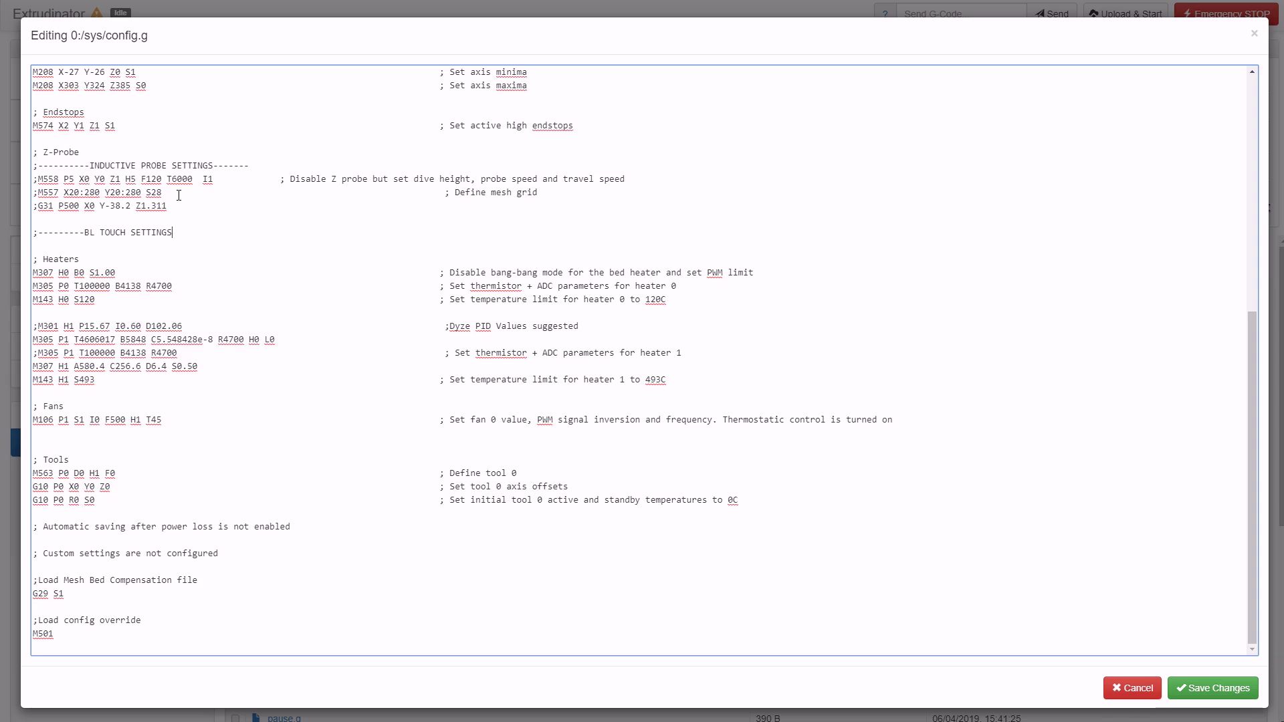
key("Return")
type("M307 H3 A-1 C-1 D-1                             ; M558 P9 H5 F100 T2000 G31 X0 Y0 Z0 P25")
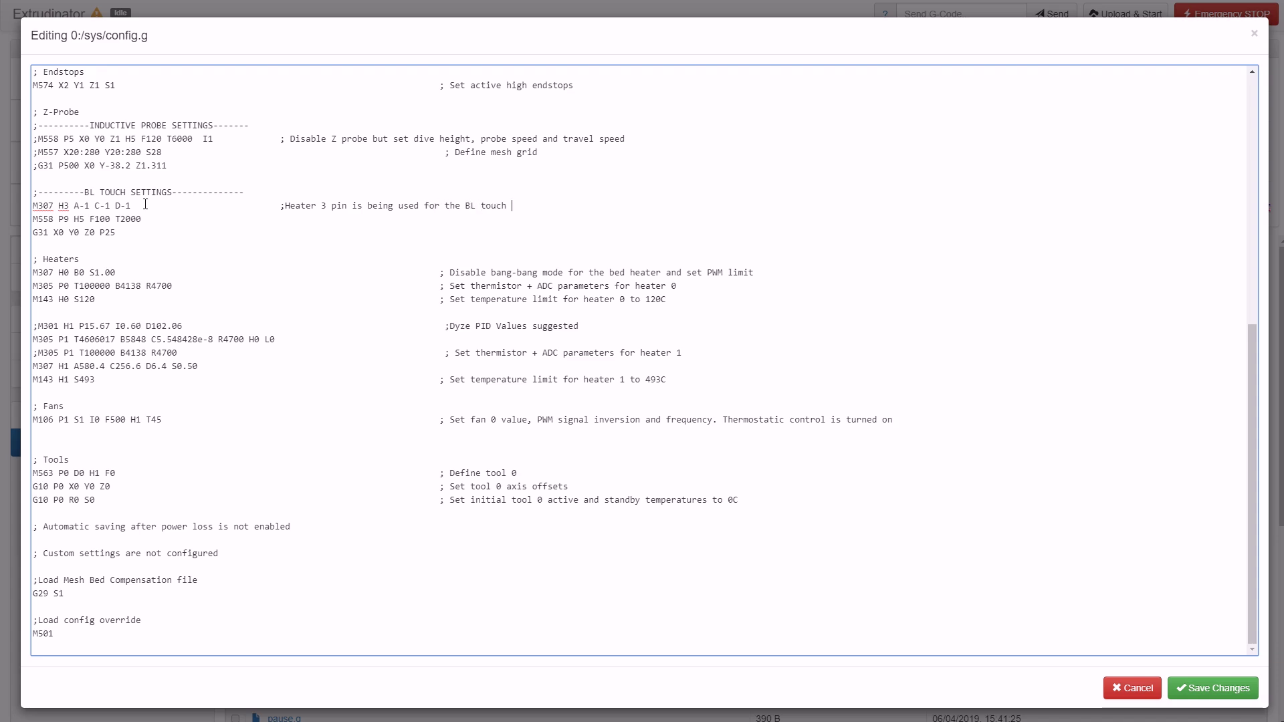
type("this is disabling it")
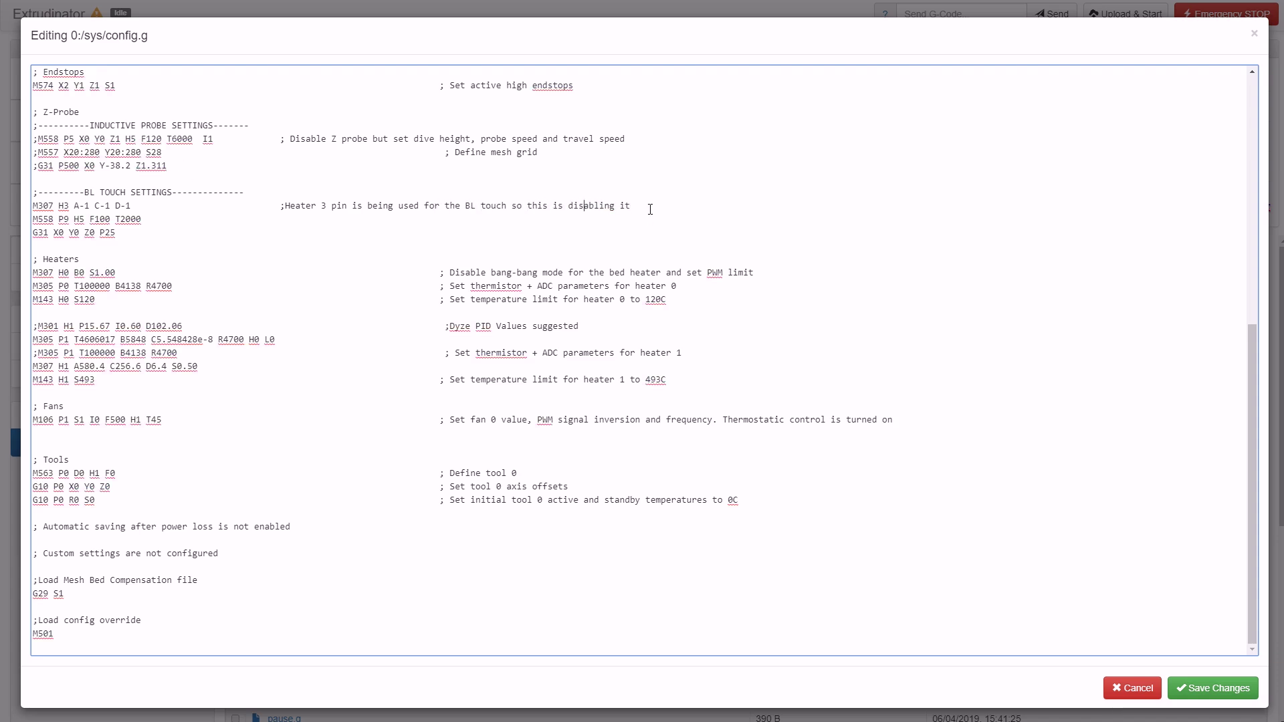
scroll(104, 228, "up", 1)
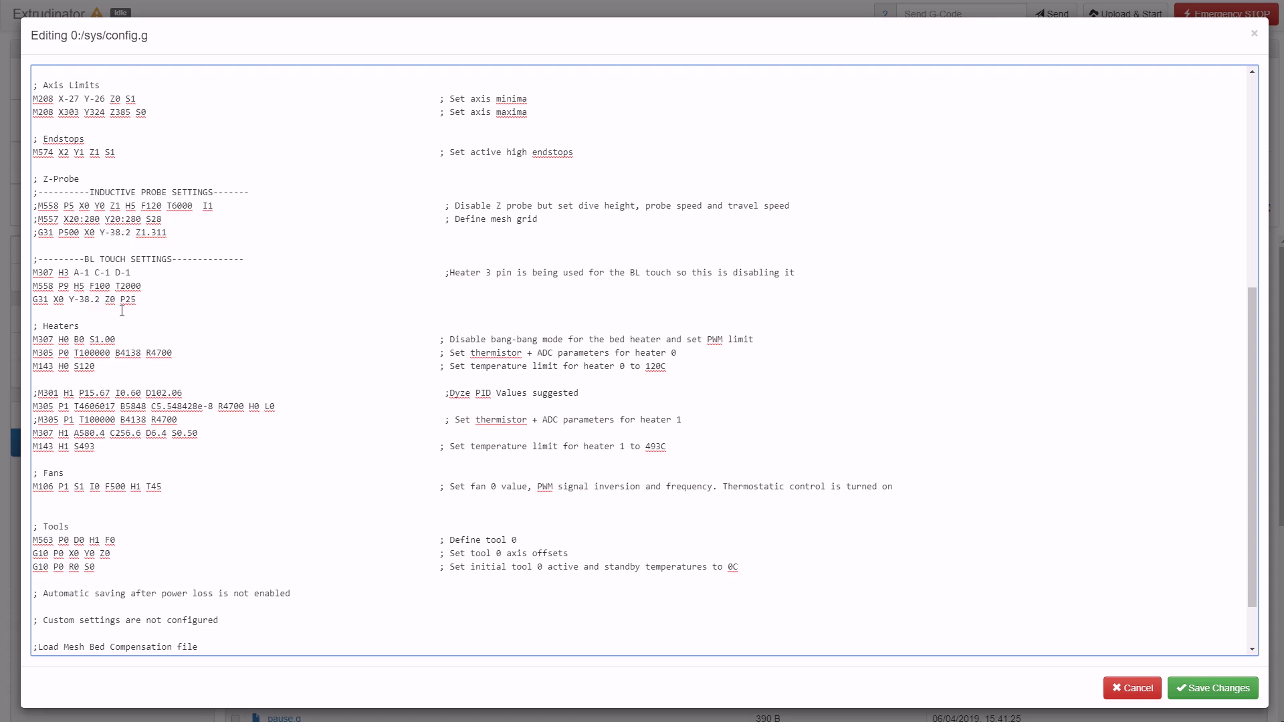
left_click(1244, 688)
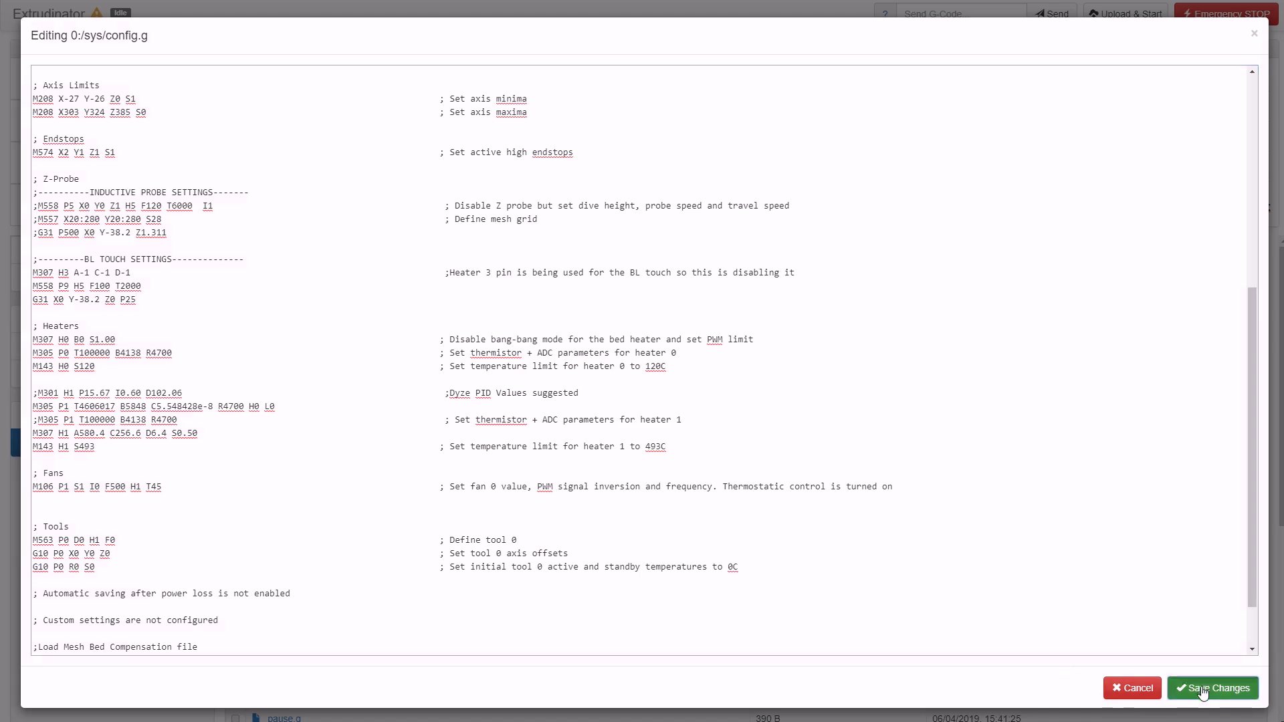
Step: Skip the reboot, then comment out the M307 H3 line in config-override.g and save it
left_click(813, 118)
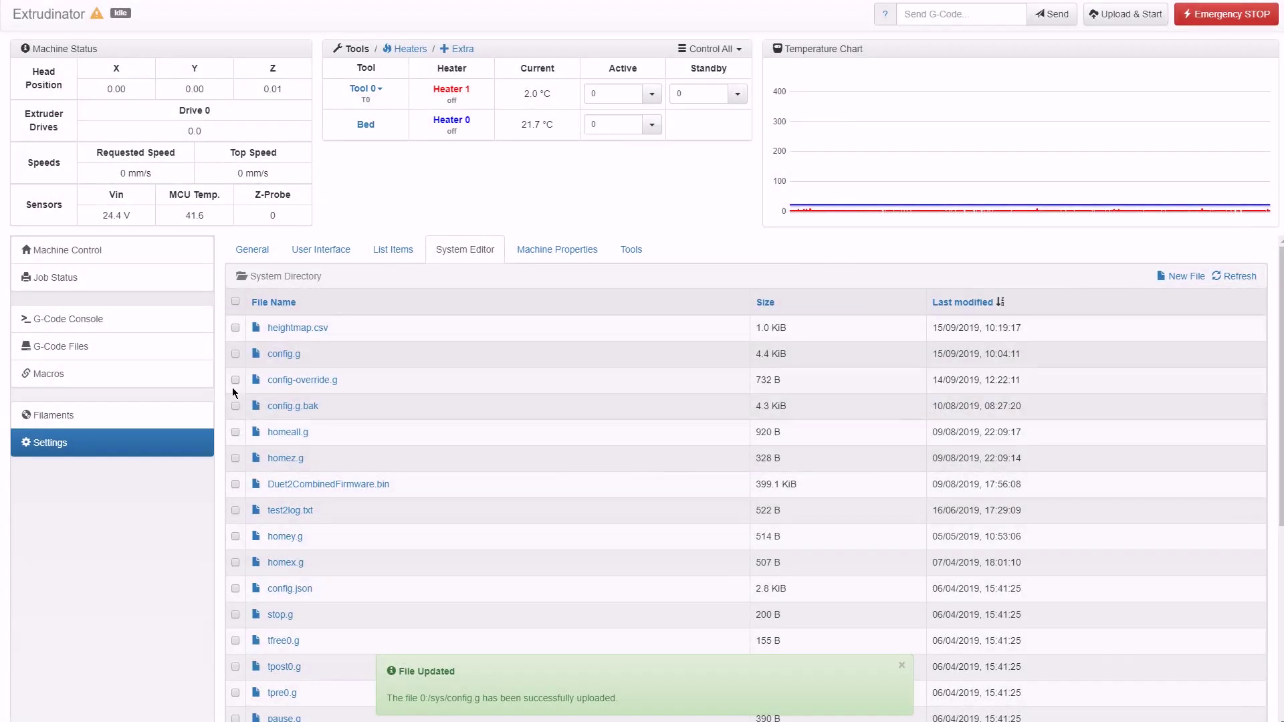
left_click(296, 380)
left_click(32, 154)
type(";")
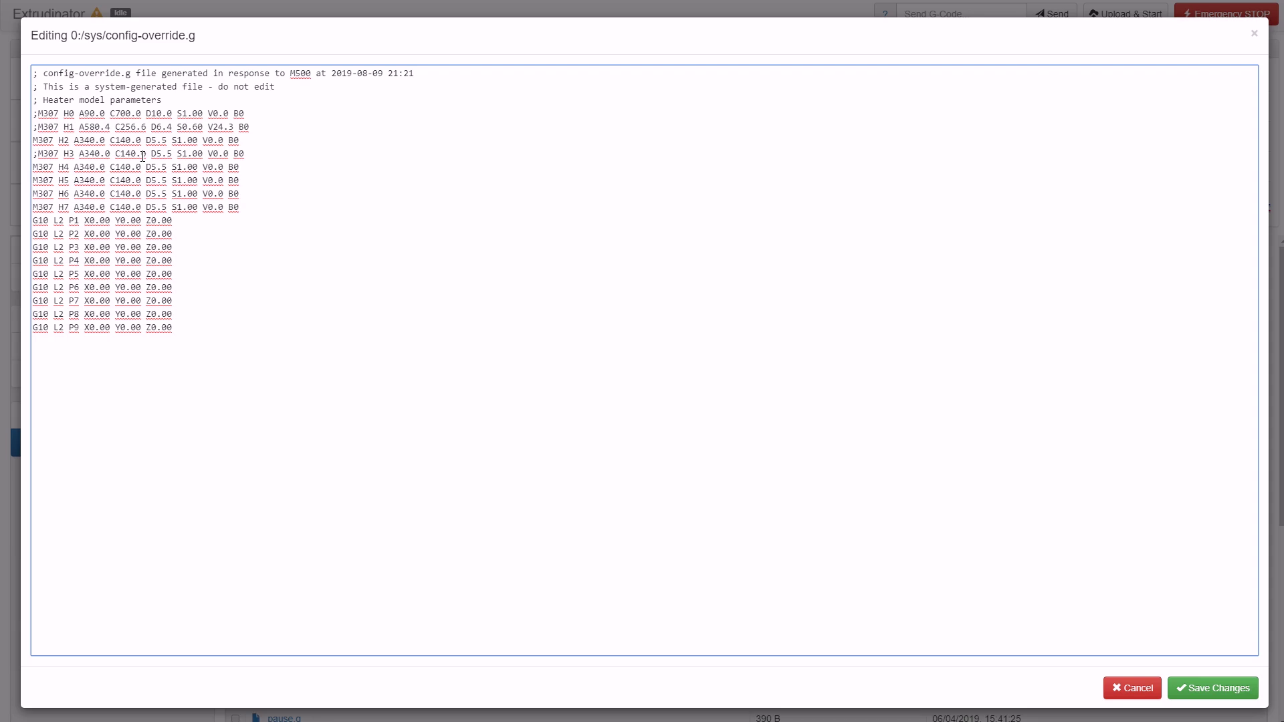
left_click(255, 155)
key("shift+Home")
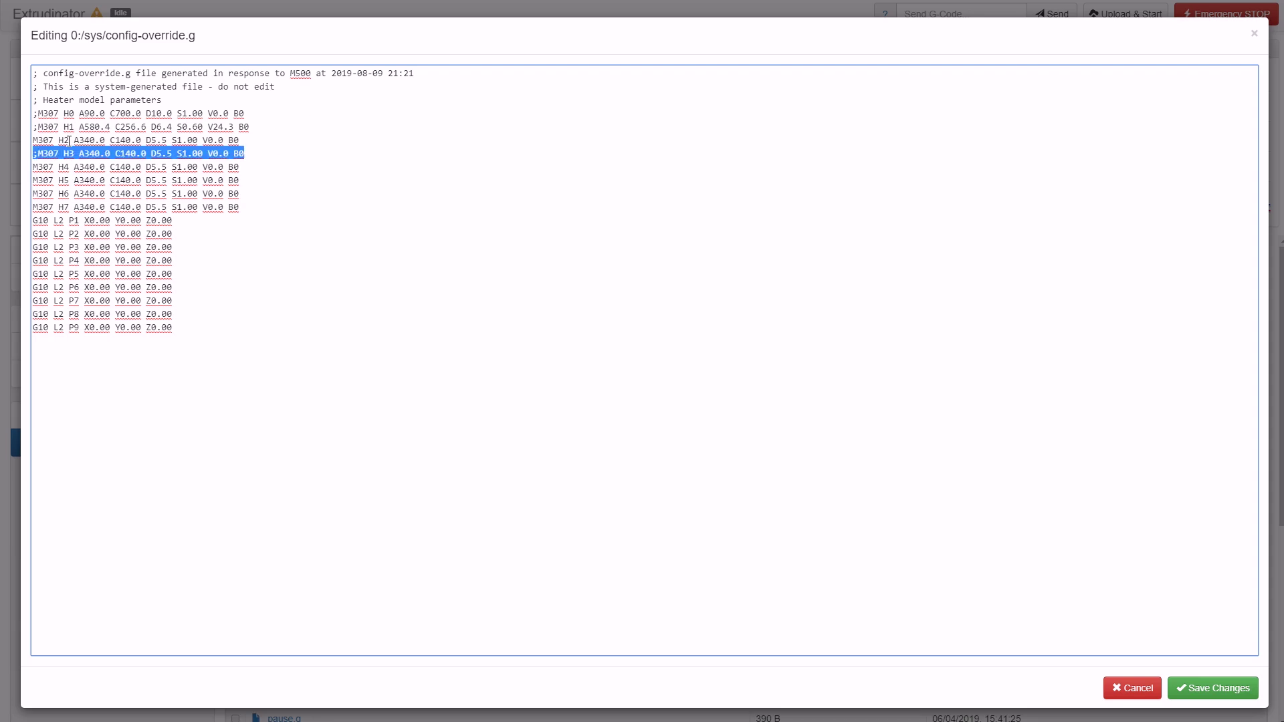
left_click(253, 152)
Step: Create a new deployprobe.g macro with its M280 servo command
left_click(1212, 688)
left_click(1180, 276)
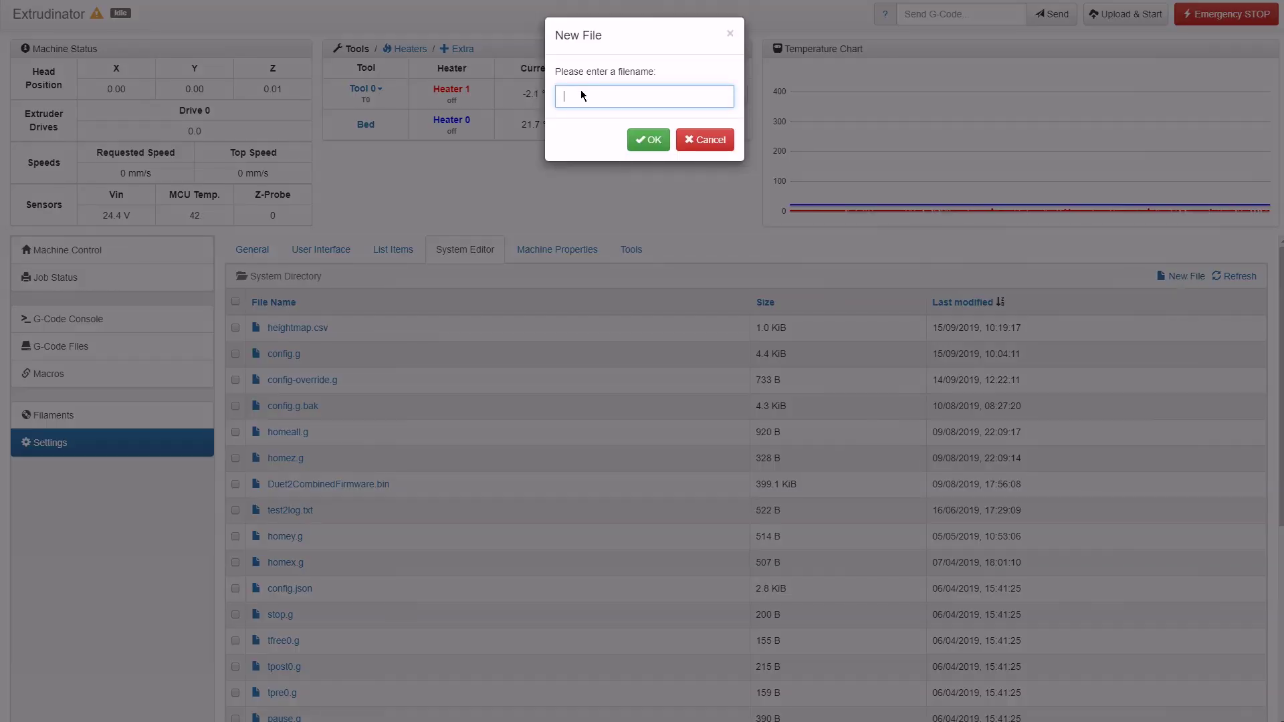
type("deployprobe.g")
key("Return")
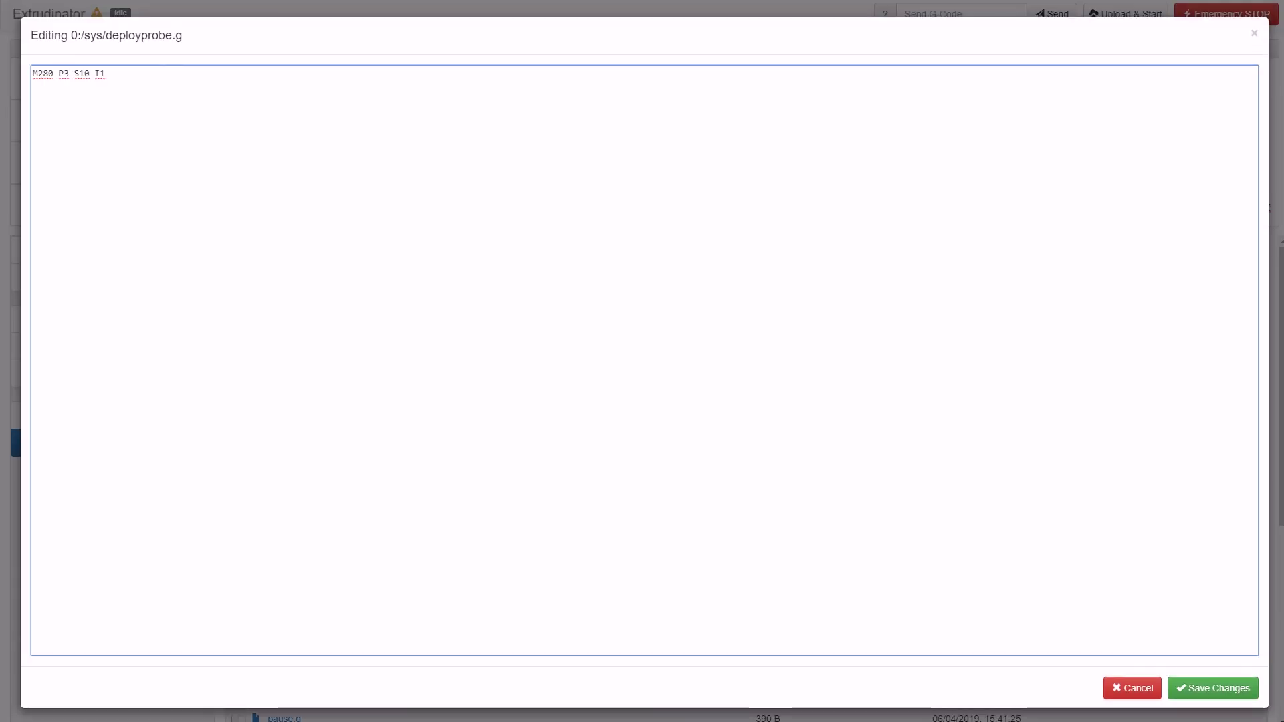
left_click(1212, 689)
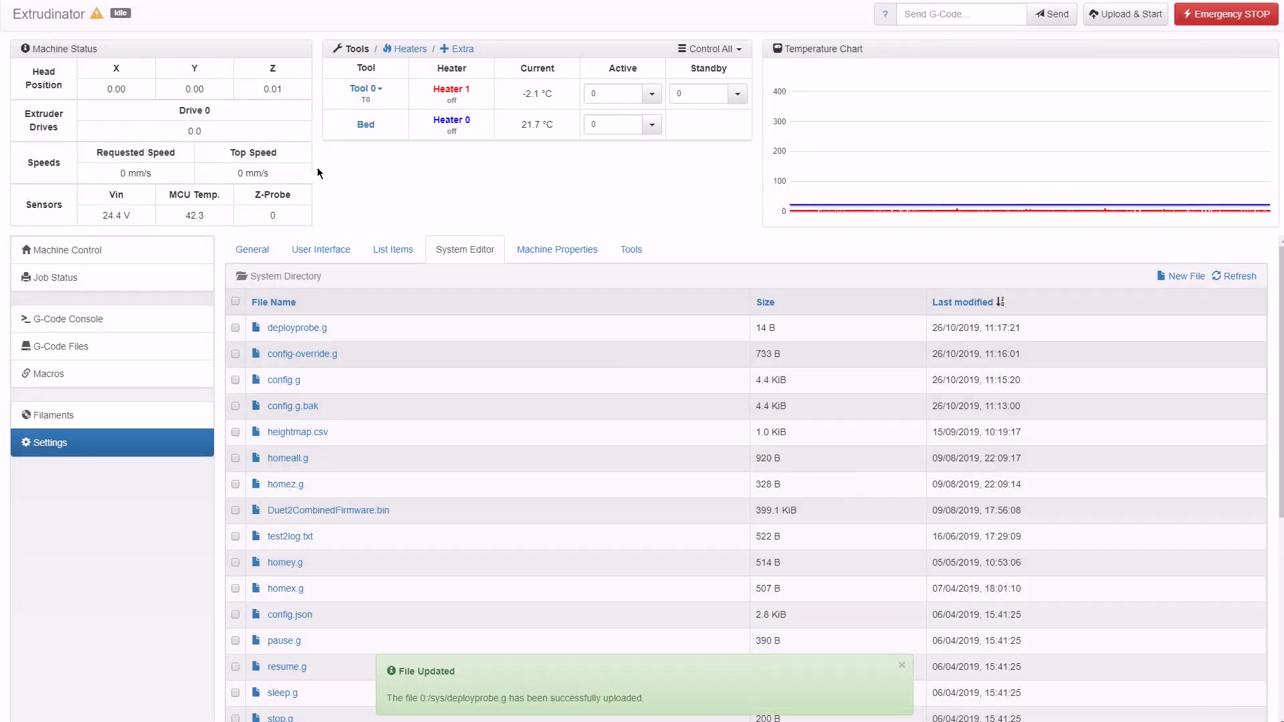
Step: Create retractprobe.g and paste its M280 retract servo command
left_click(1181, 276)
type("retractprobe.g")
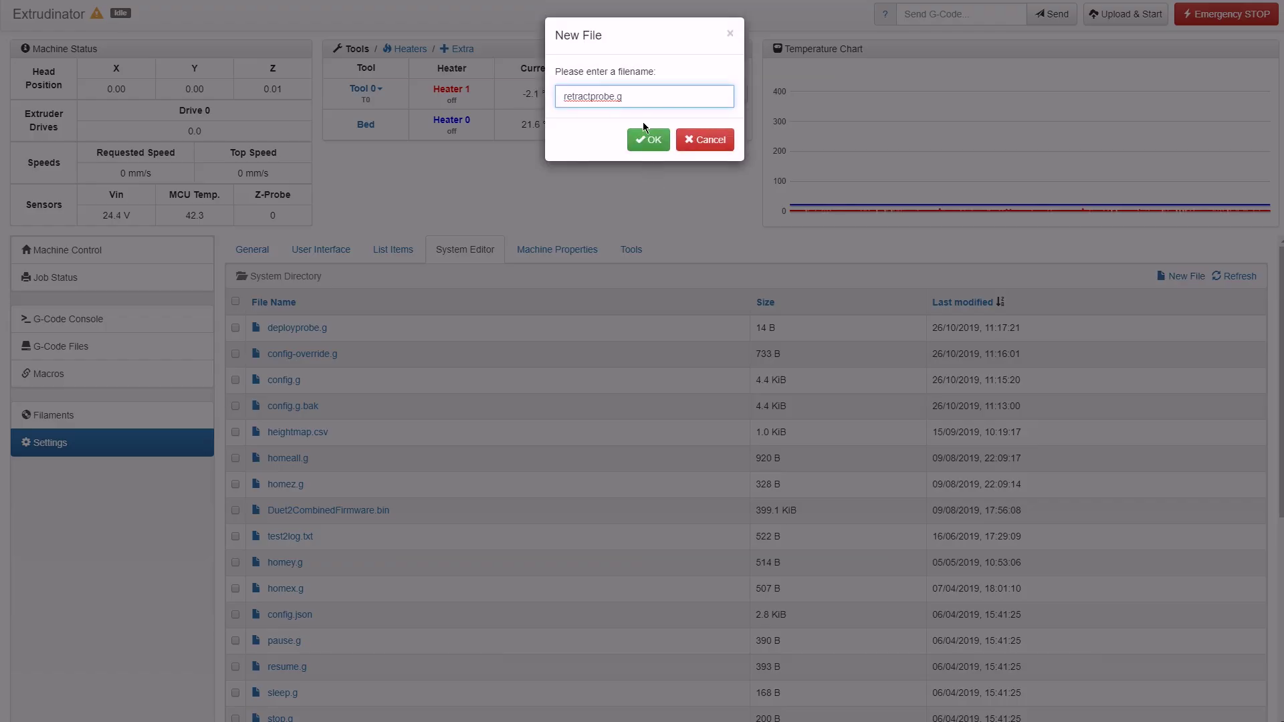
left_click(643, 138)
type("M280 P3 S90 I1")
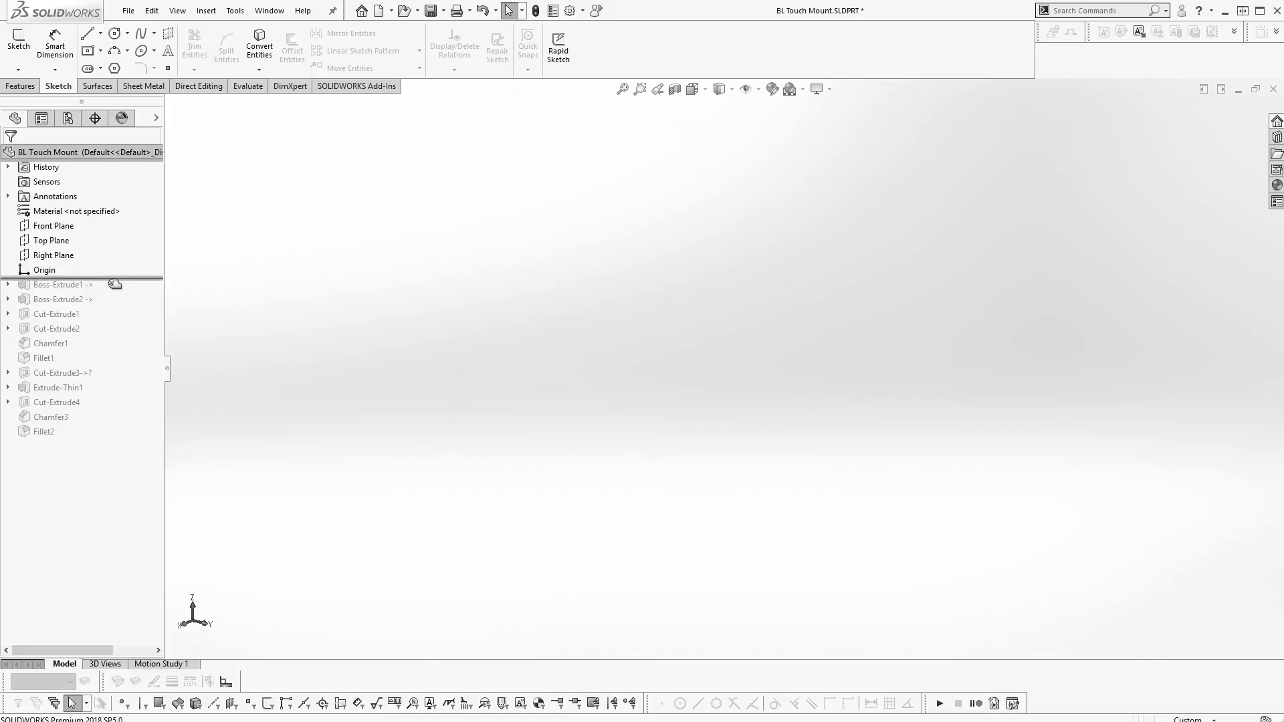
Step: Move the BL Touch Mount rollback bar below Boss-Extrude2 to show the base plate again
left_click_drag(114, 284, 107, 305)
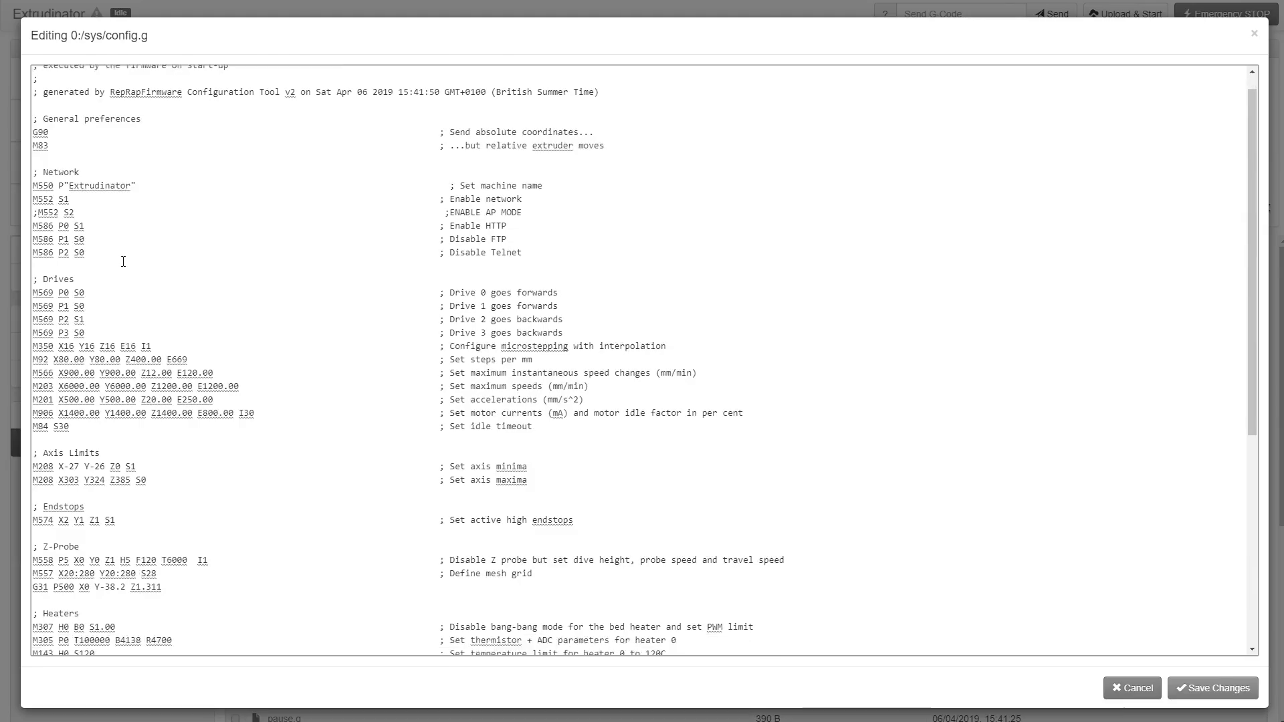
scroll(185, 321, "down", 10)
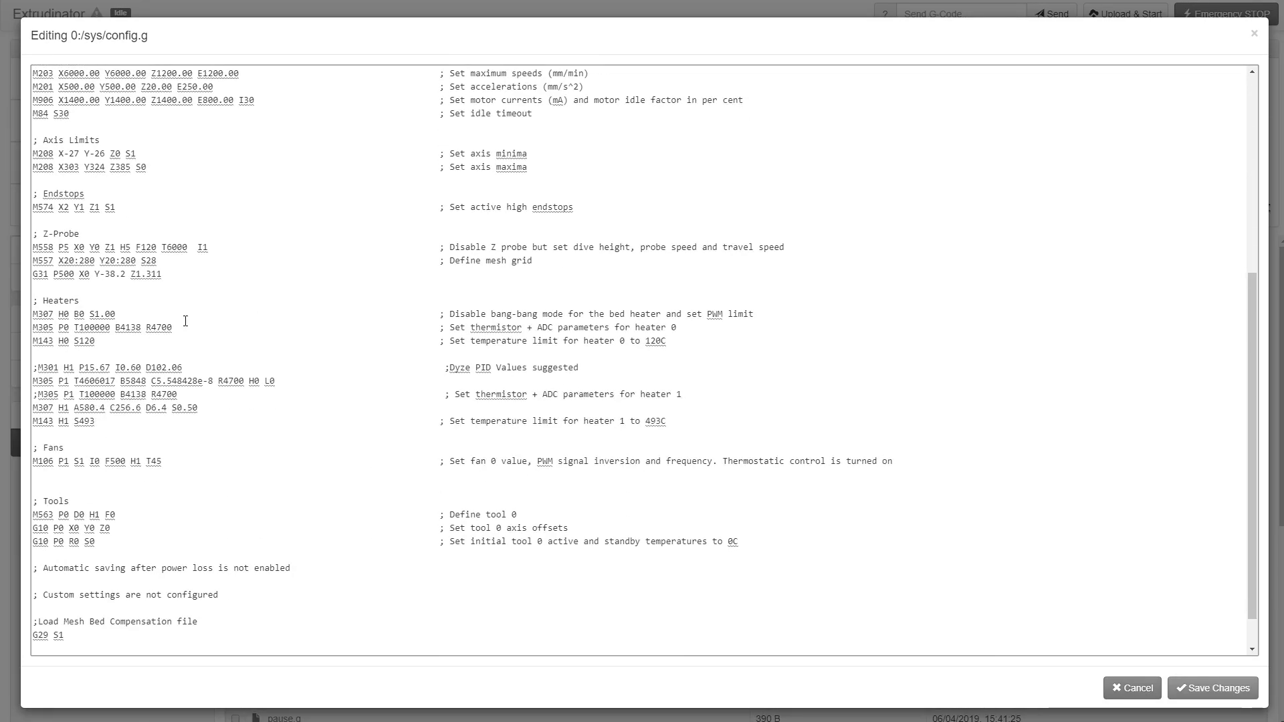